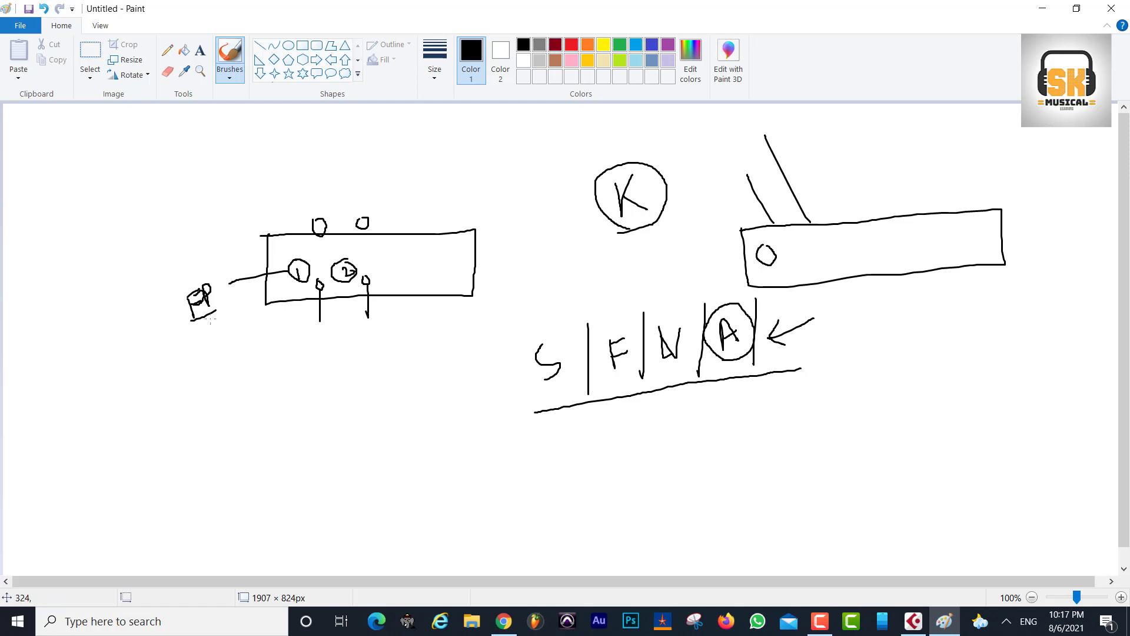
Step: Write an underlined "-6" and a circled "IV" below the audio interface sketch
mouse_move(239, 404)
mouse_down()
mouse_move(278, 407)
mouse_move(268, 403)
mouse_move(364, 442)
mouse_move(387, 435)
mouse_move(397, 387)
mouse_move(350, 438)
mouse_move(406, 412)
mouse_move(380, 386)
mouse_up()
click(1098, 506)
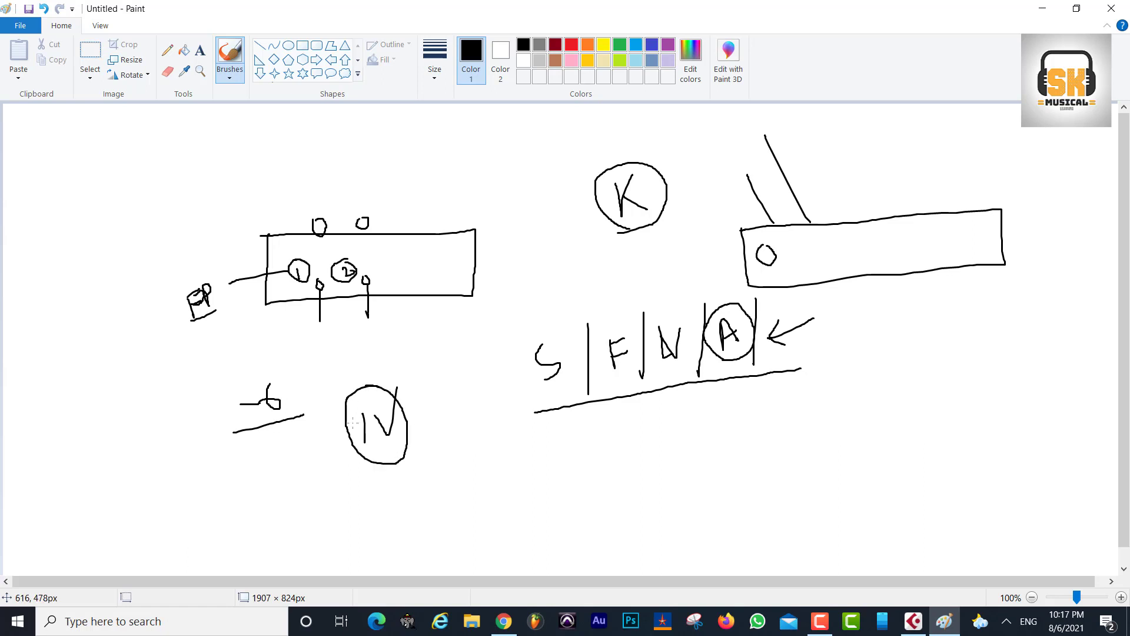
Step: Switch to Cubase, dismiss the notification and add one mono audio track with input In 1 and output Stereo Out
click(1043, 9)
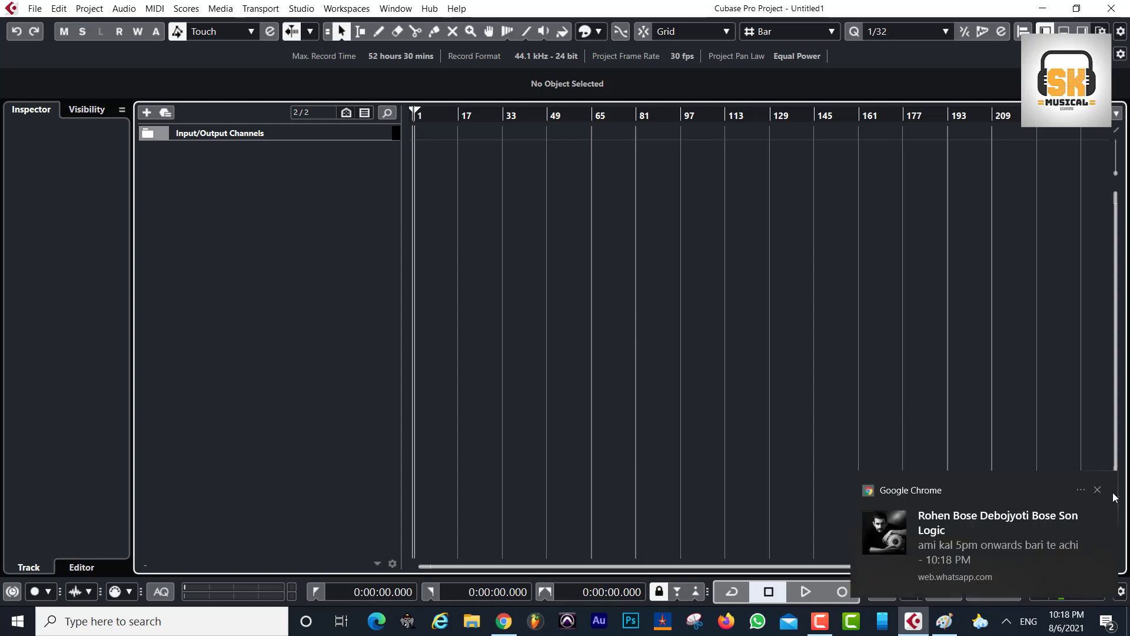
click(1097, 490)
right_click(247, 184)
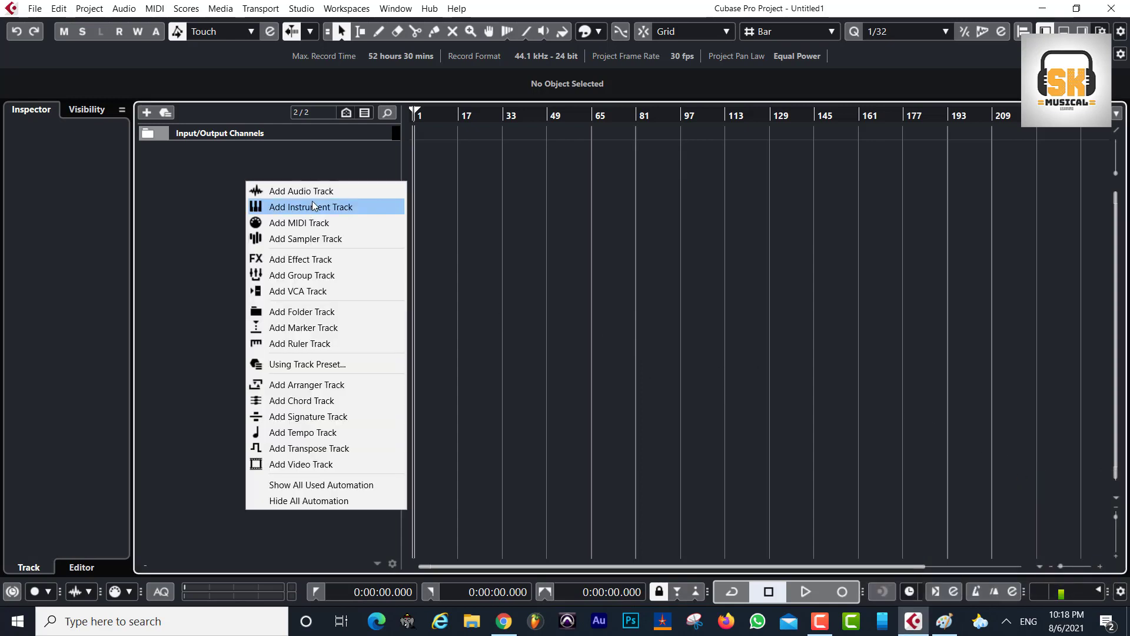
click(312, 190)
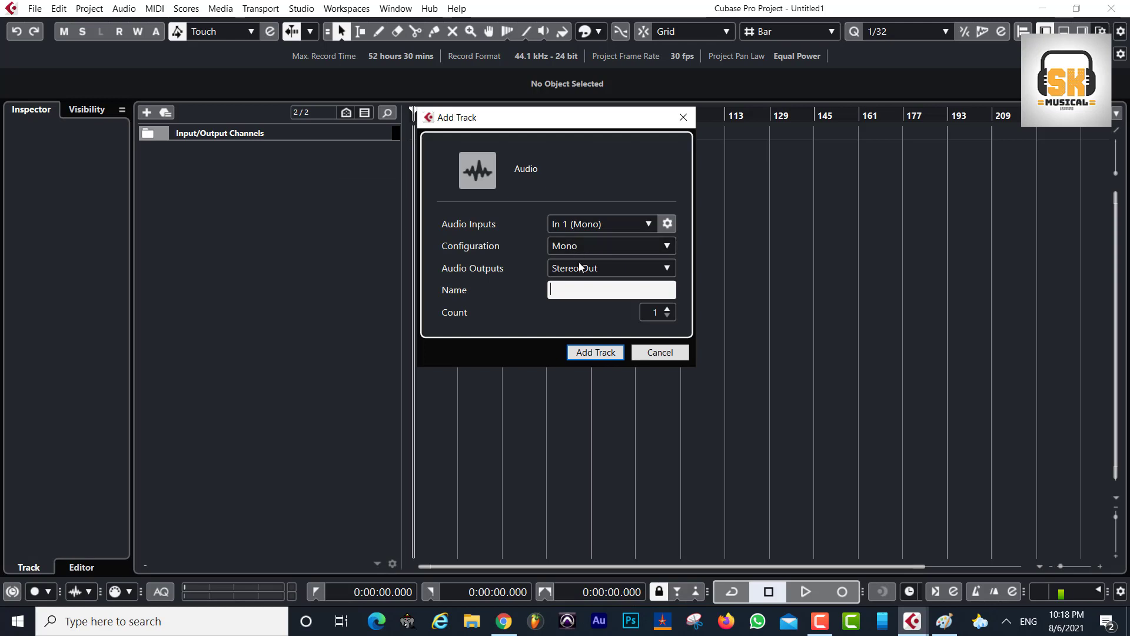
click(595, 352)
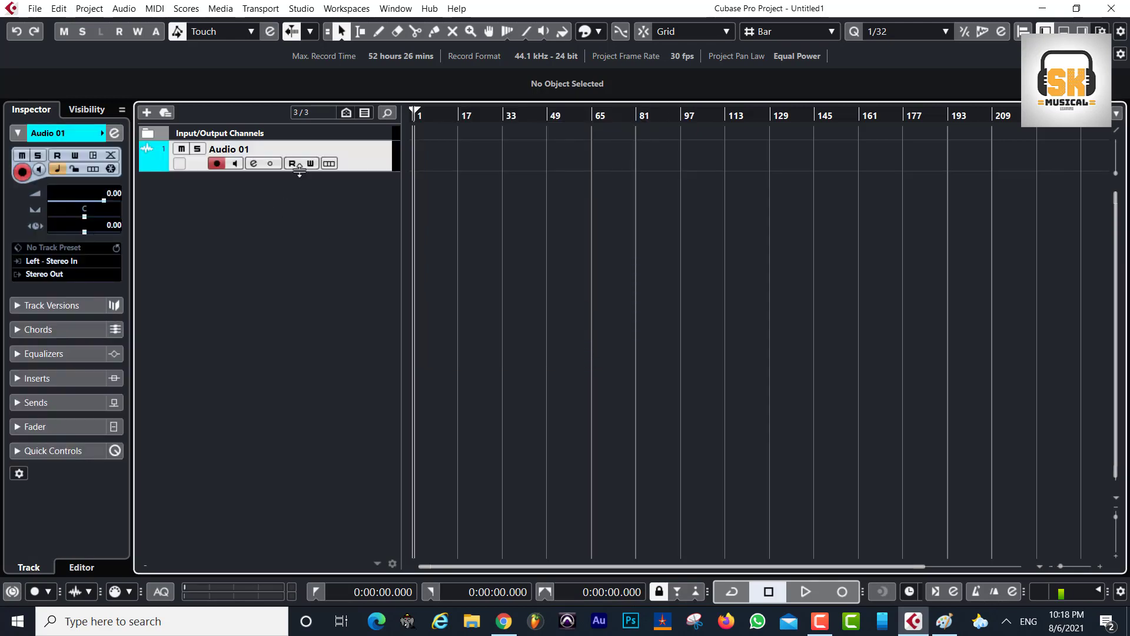
Step: Make the Audio 01 track taller and turn on its input monitoring
drag(299, 171, 303, 212)
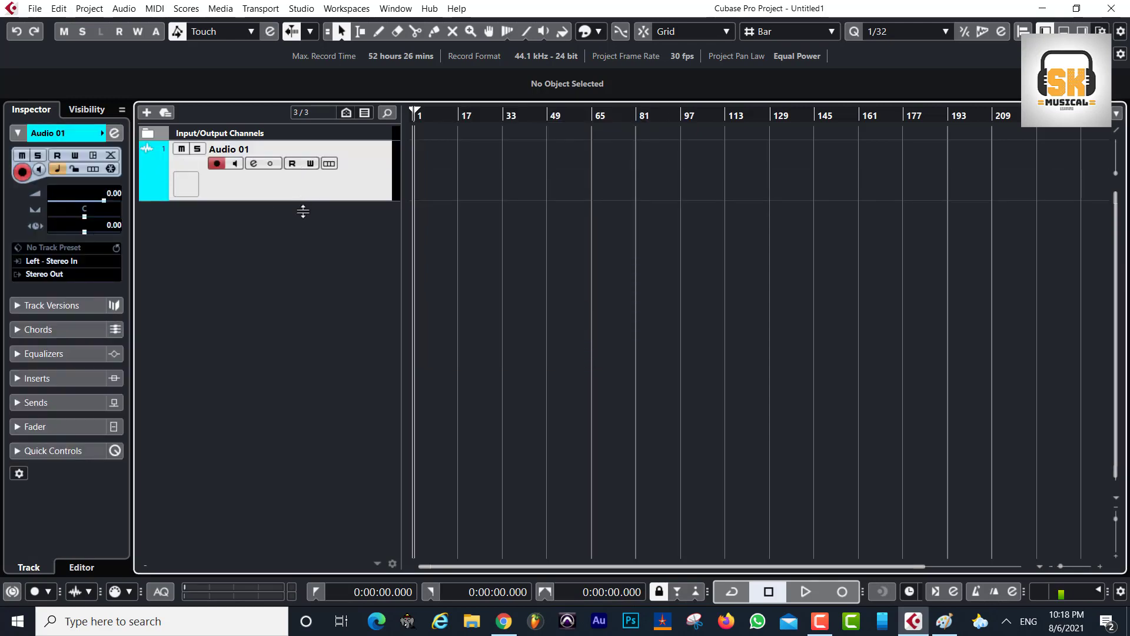
click(236, 164)
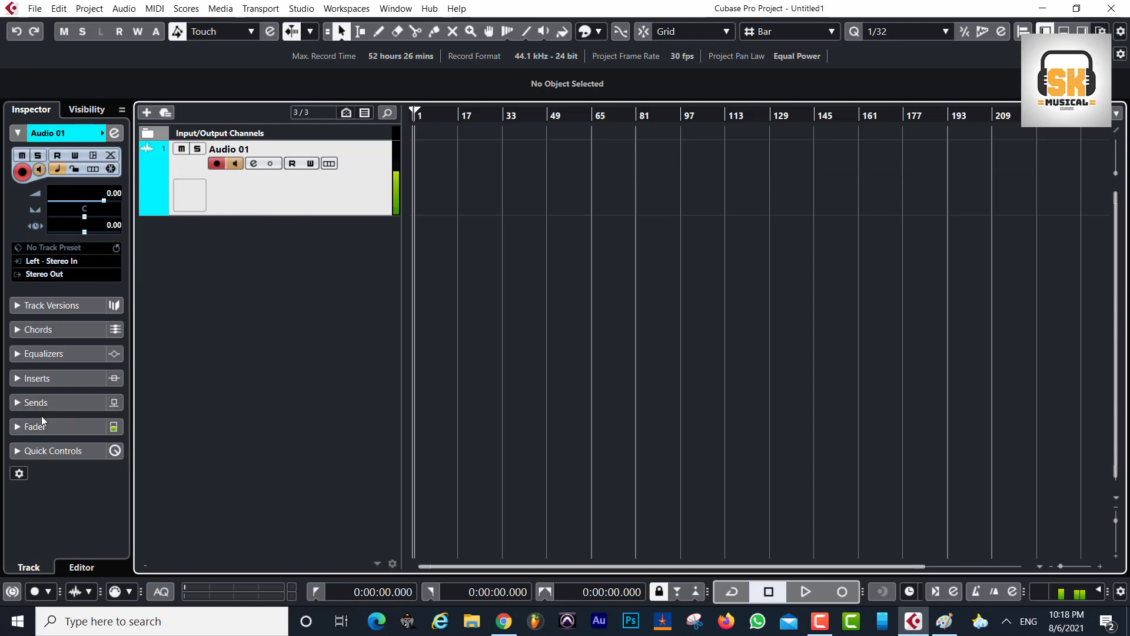
Step: Show the Audio 01 channel fader, lower it to about -17.7, and return it to exactly 0
click(63, 427)
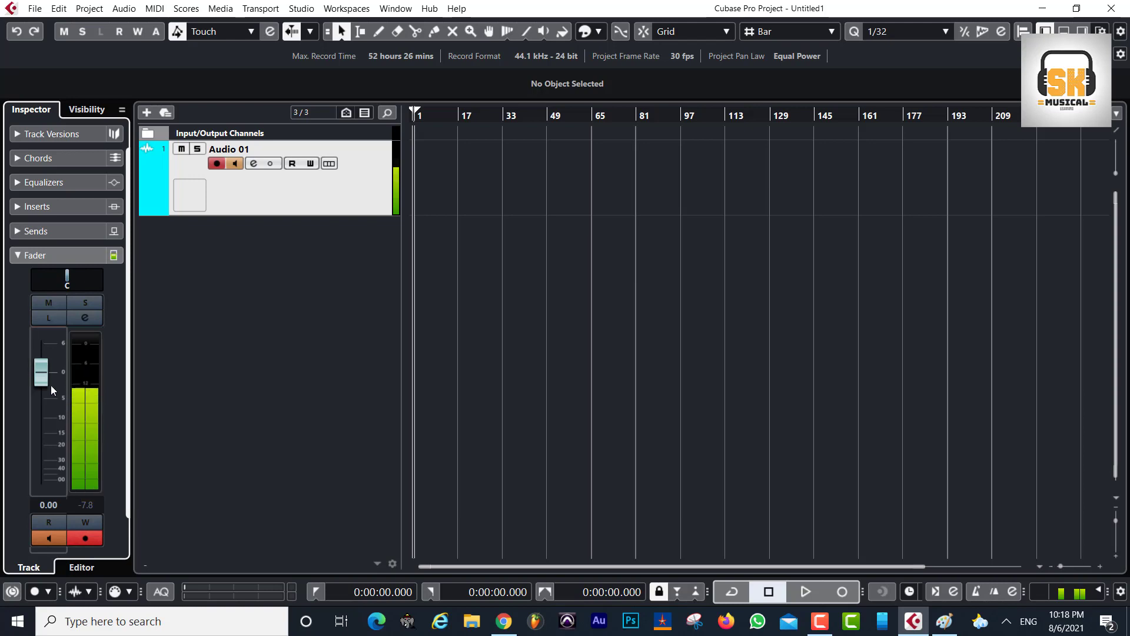
drag(41, 379, 48, 444)
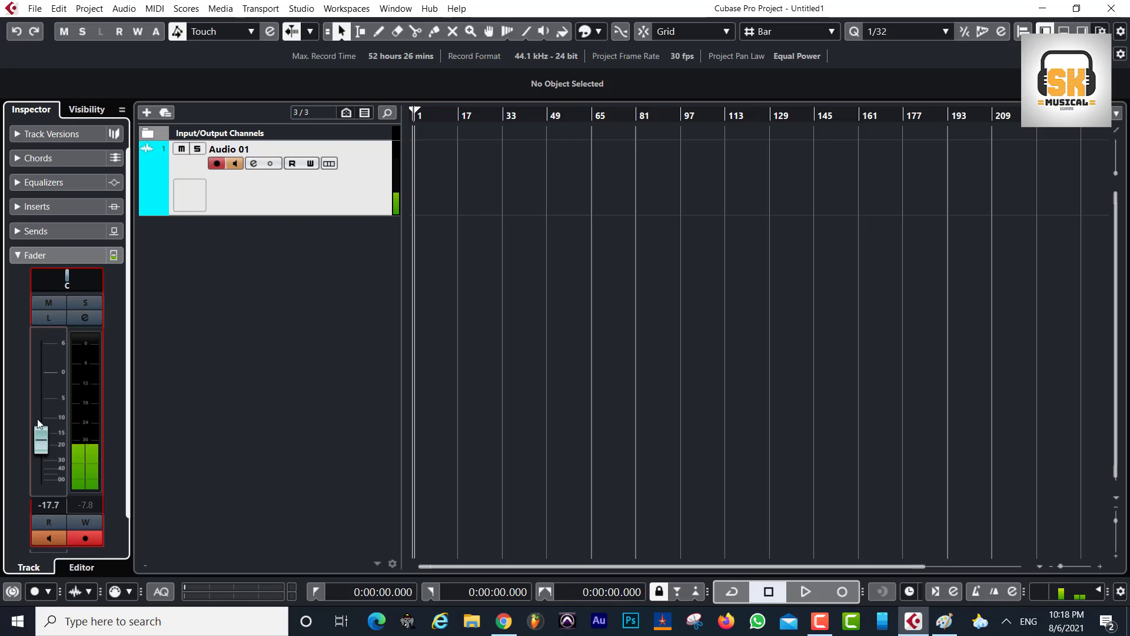
click(46, 378)
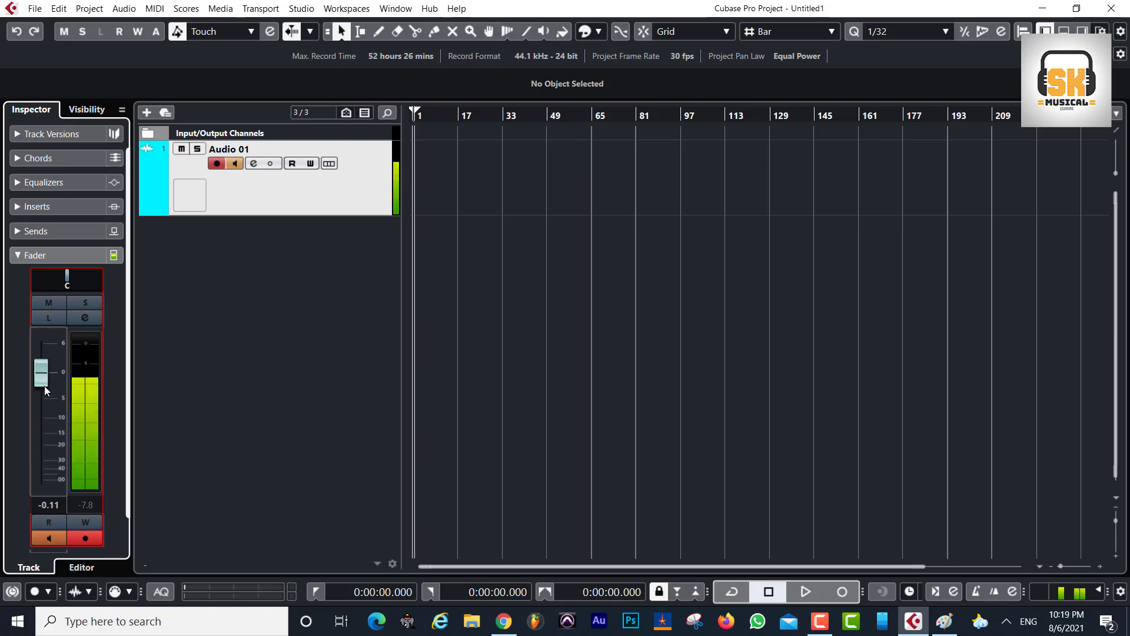
double_click(56, 505)
text(0)
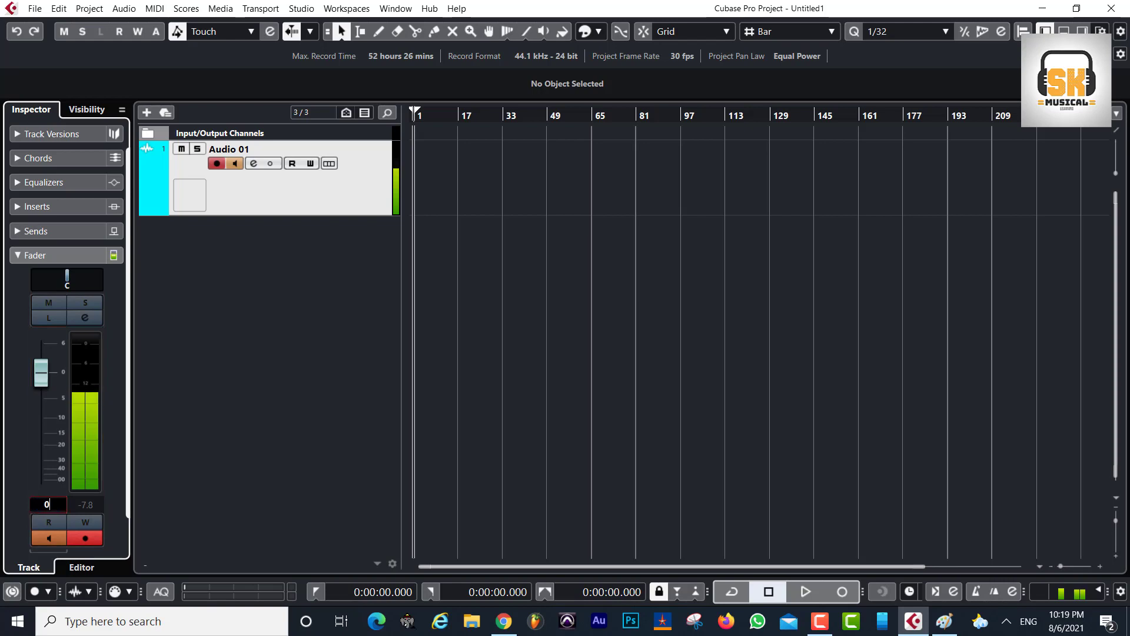
key(Return)
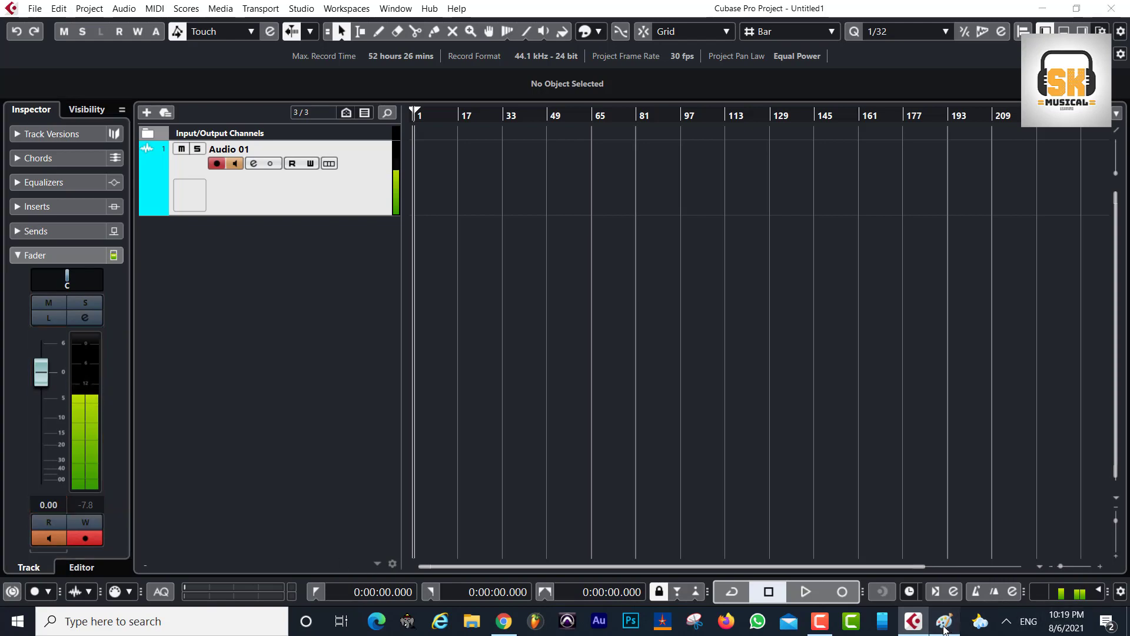
Step: Switch to Paint, sketch a cable from input 1 to a small device beneath an underlined circle, and write 50 and 80 under the first knob
click(945, 622)
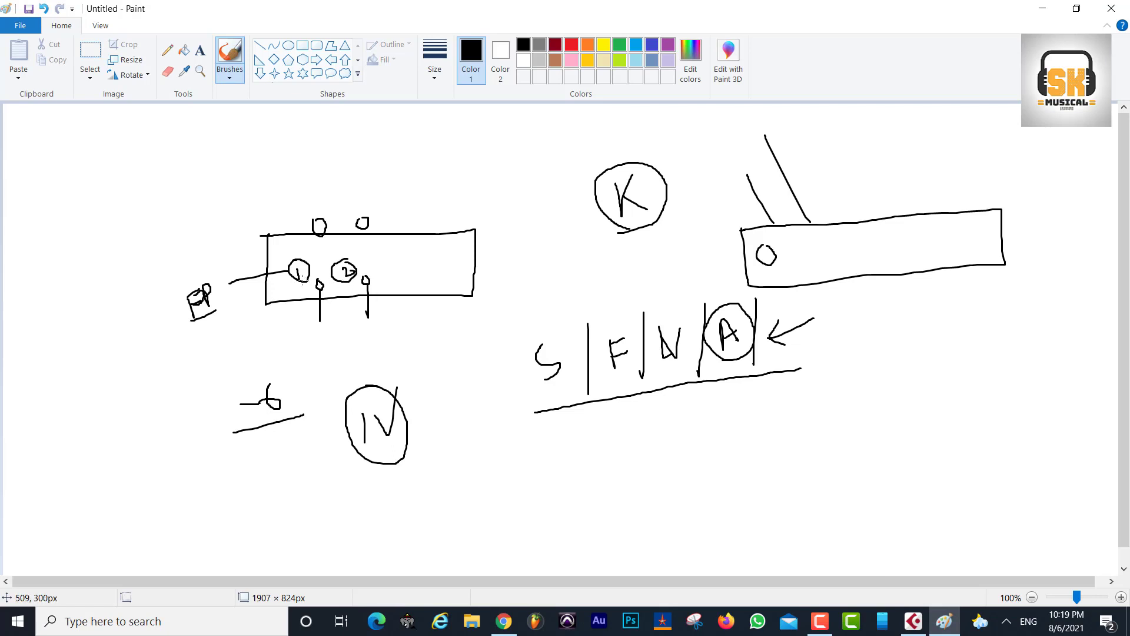
mouse_move(302, 279)
mouse_down()
mouse_move(136, 377)
mouse_move(80, 290)
mouse_move(71, 303)
mouse_move(75, 278)
mouse_up()
mouse_move(54, 201)
mouse_down()
mouse_move(57, 189)
mouse_move(53, 201)
mouse_move(113, 213)
mouse_up()
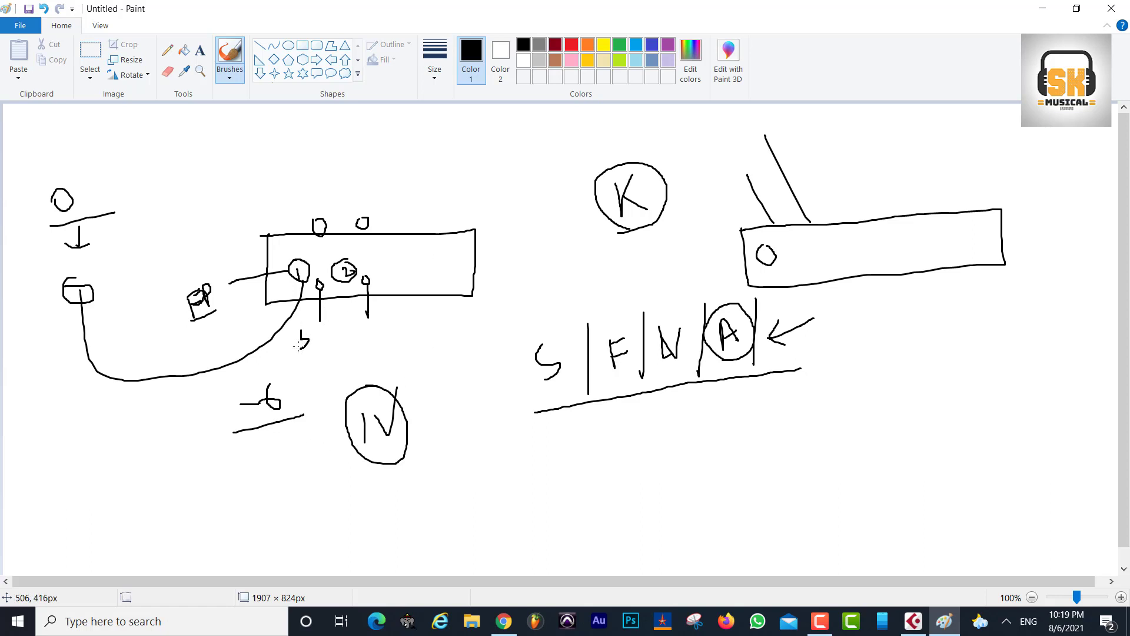
mouse_move(301, 348)
mouse_down()
mouse_move(312, 331)
mouse_move(309, 370)
mouse_move(303, 360)
mouse_move(319, 351)
mouse_up()
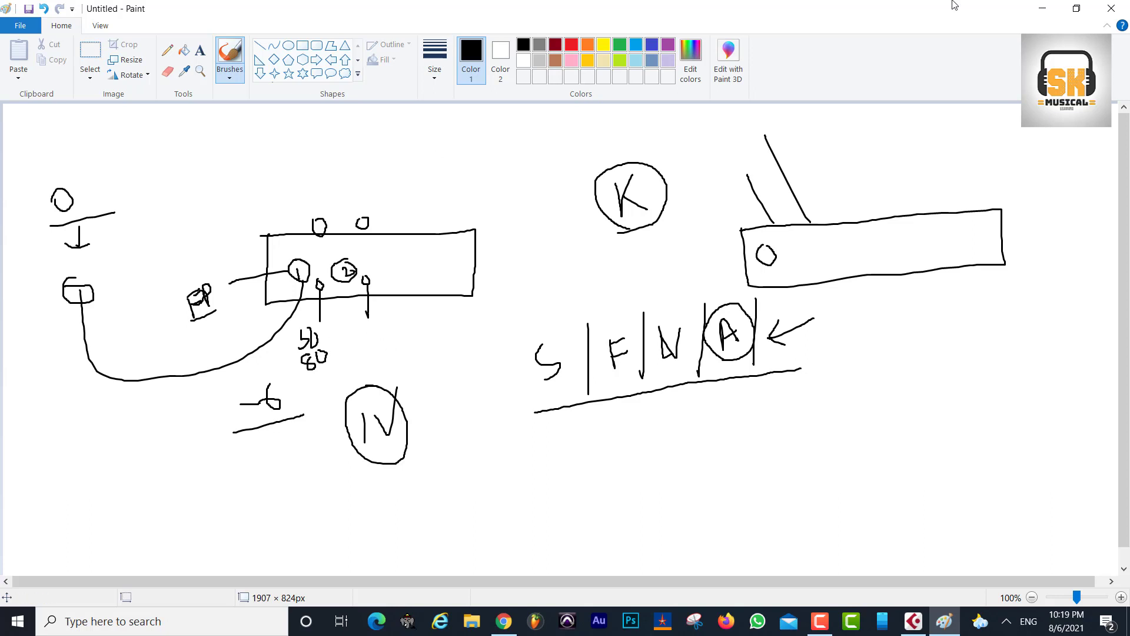
Step: Return to Cubase, open the MixConsole, and view the channels' inserts and routing racks
click(1043, 8)
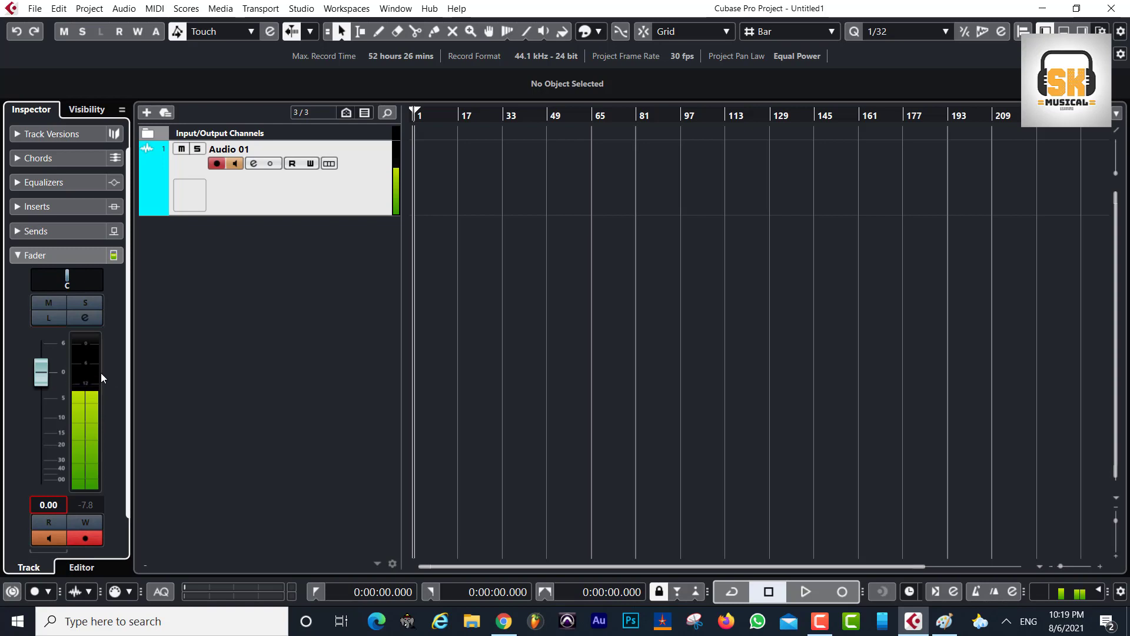
key(F3)
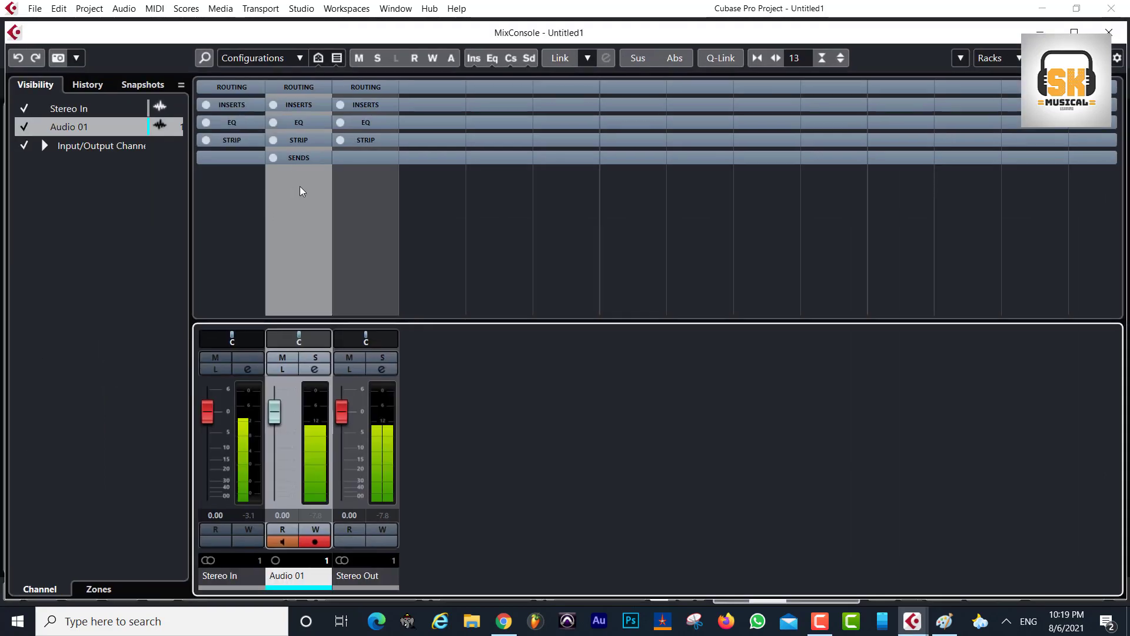
click(298, 104)
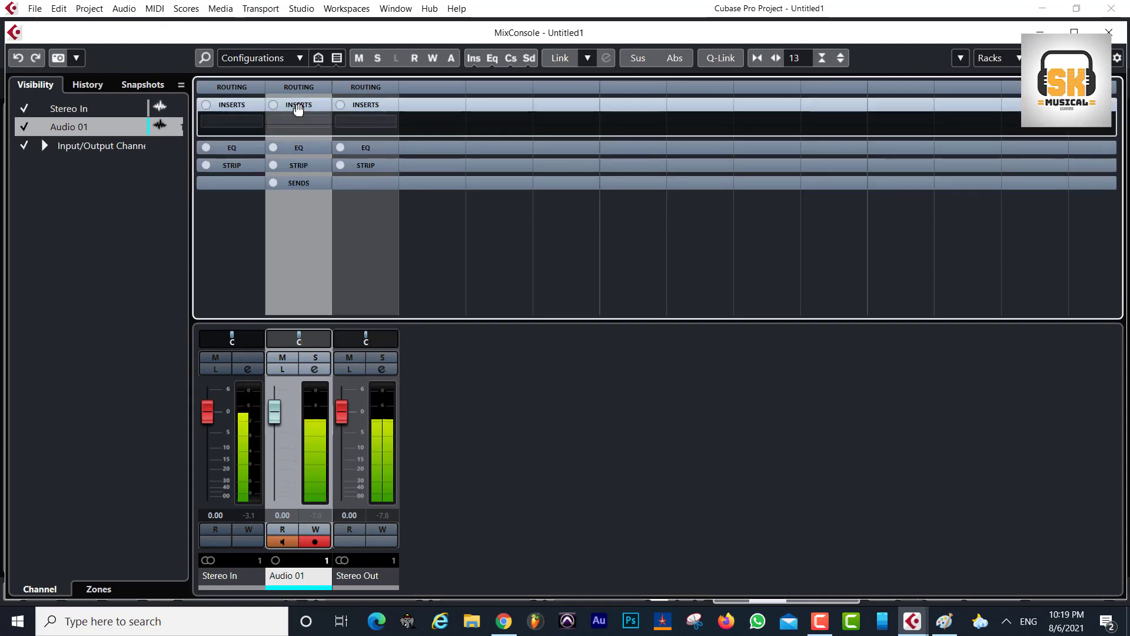
click(298, 105)
click(305, 86)
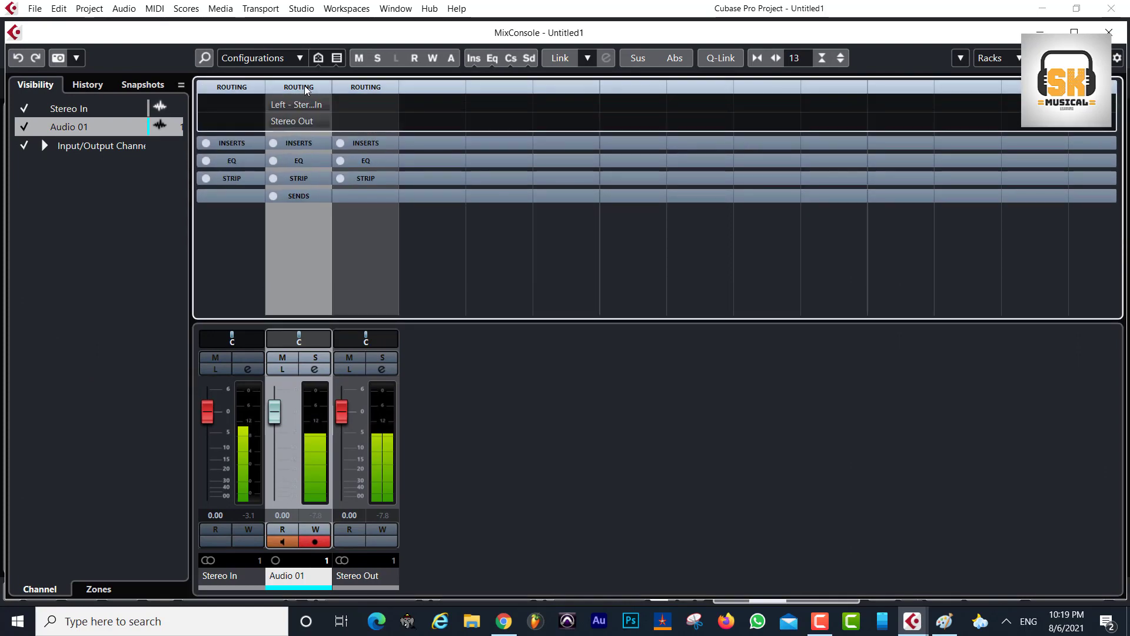
click(305, 86)
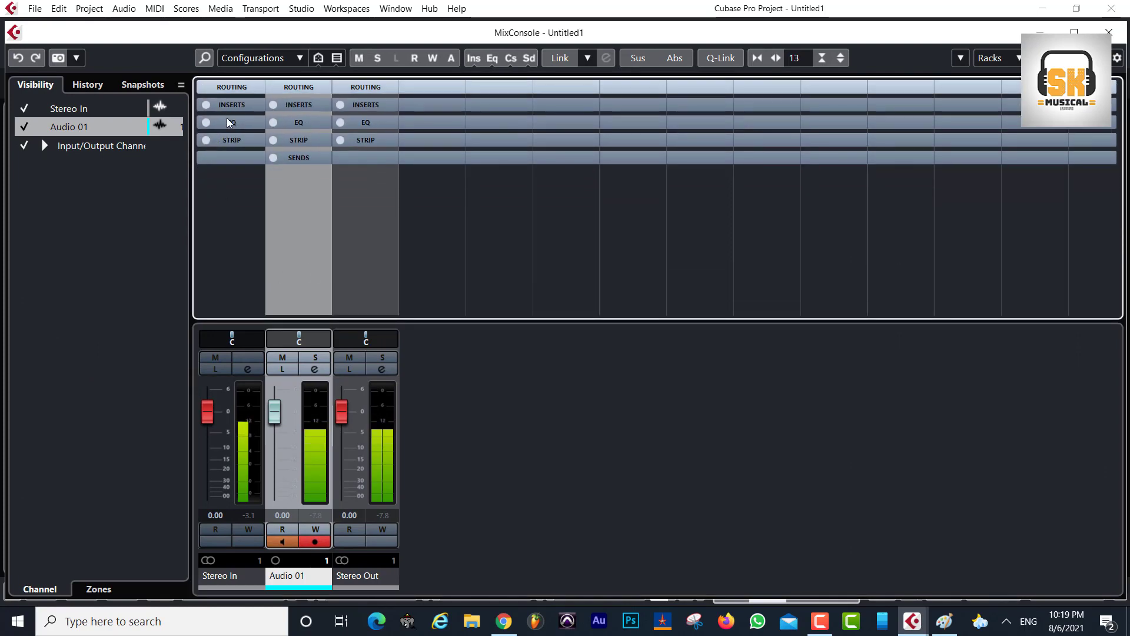
click(221, 86)
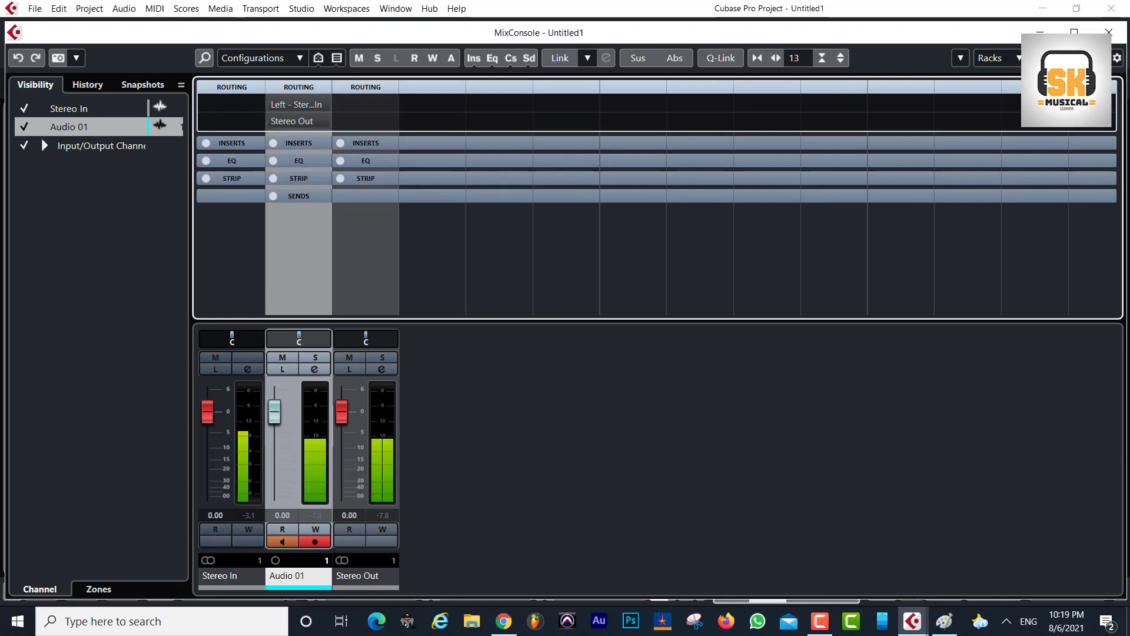
Step: Show all available toolbar elements in the MixConsole
right_click(1114, 59)
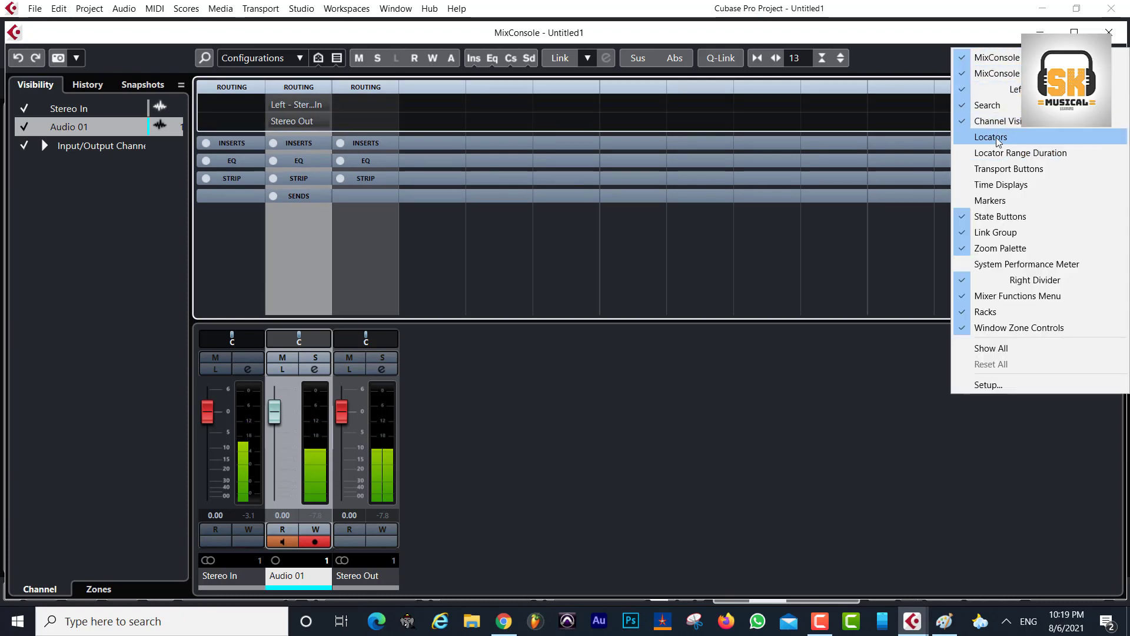
click(992, 348)
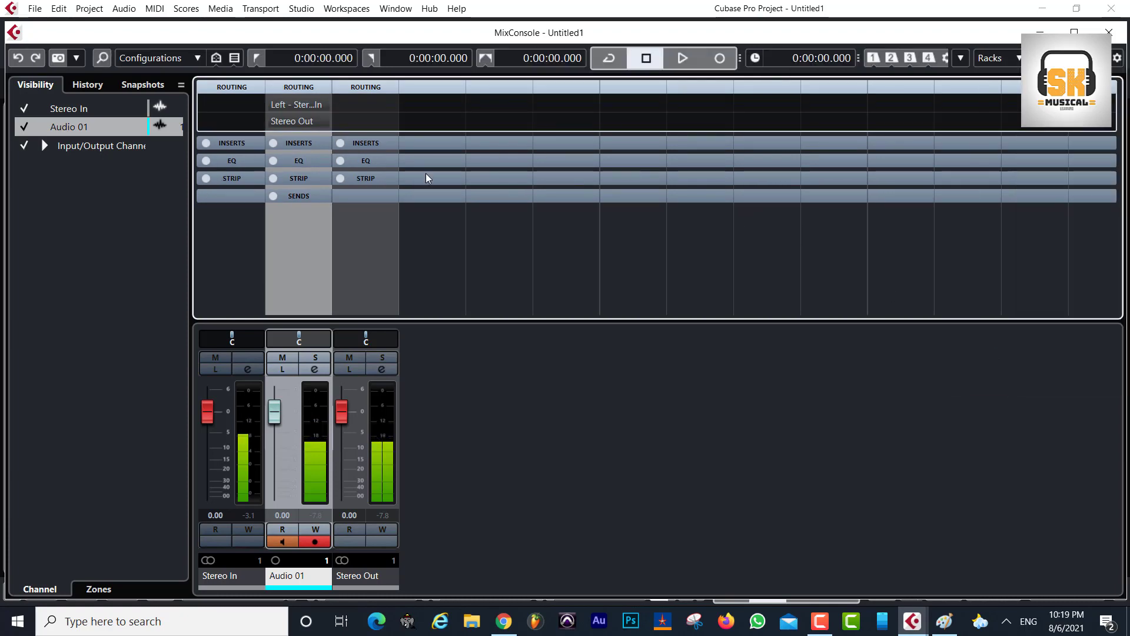
Step: Show all mixer channels, select the Stereo In channel and collapse the routing rack
right_click(829, 102)
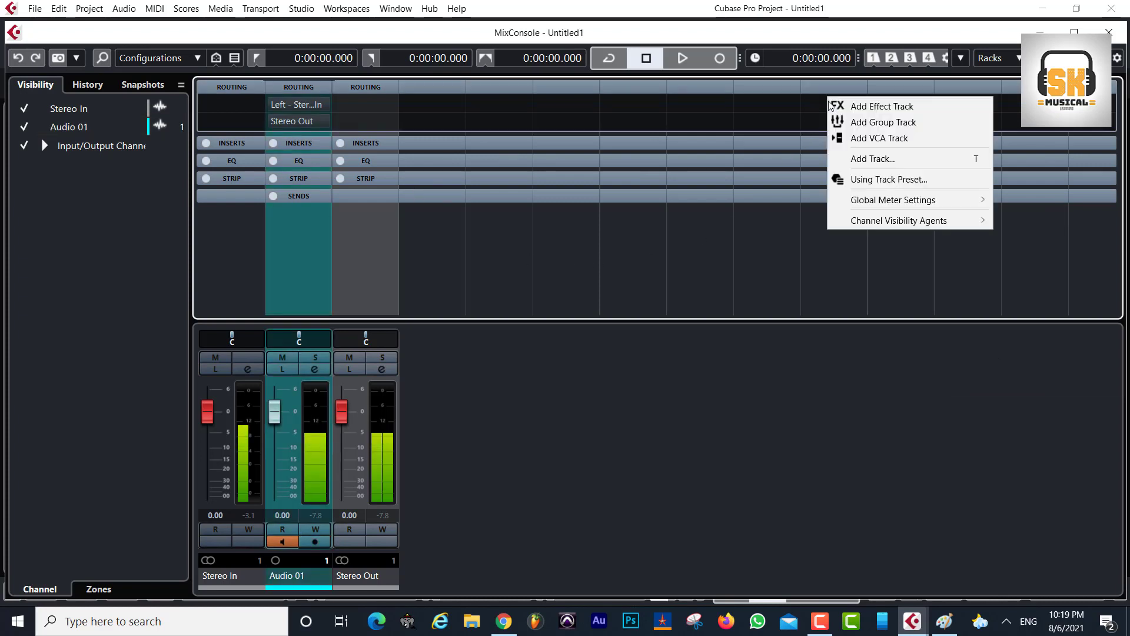
click(999, 148)
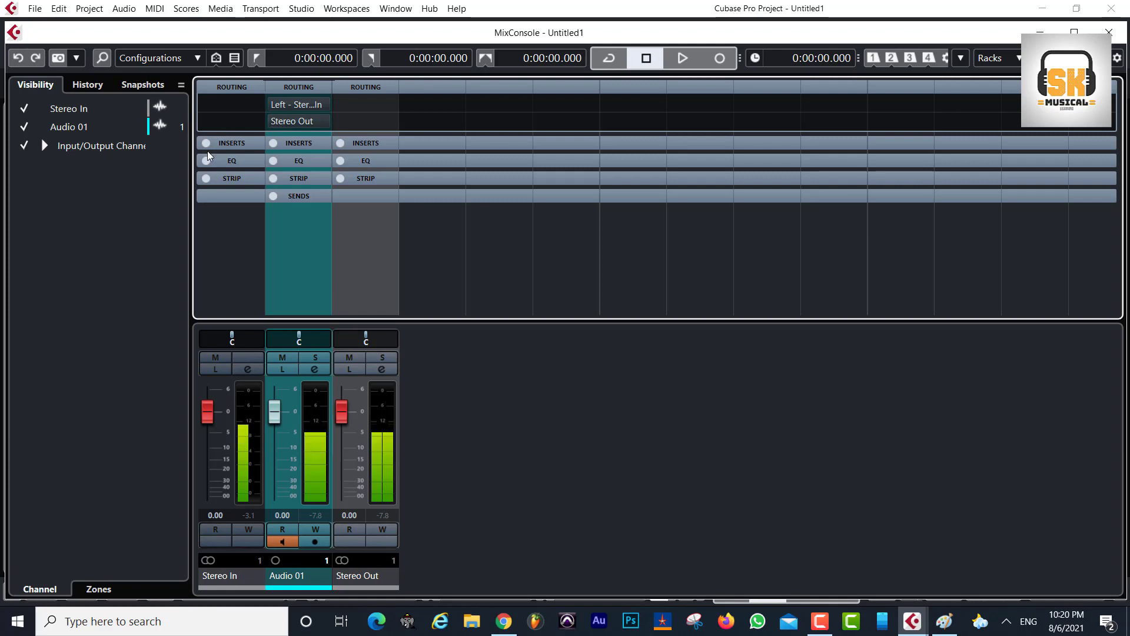
right_click(88, 205)
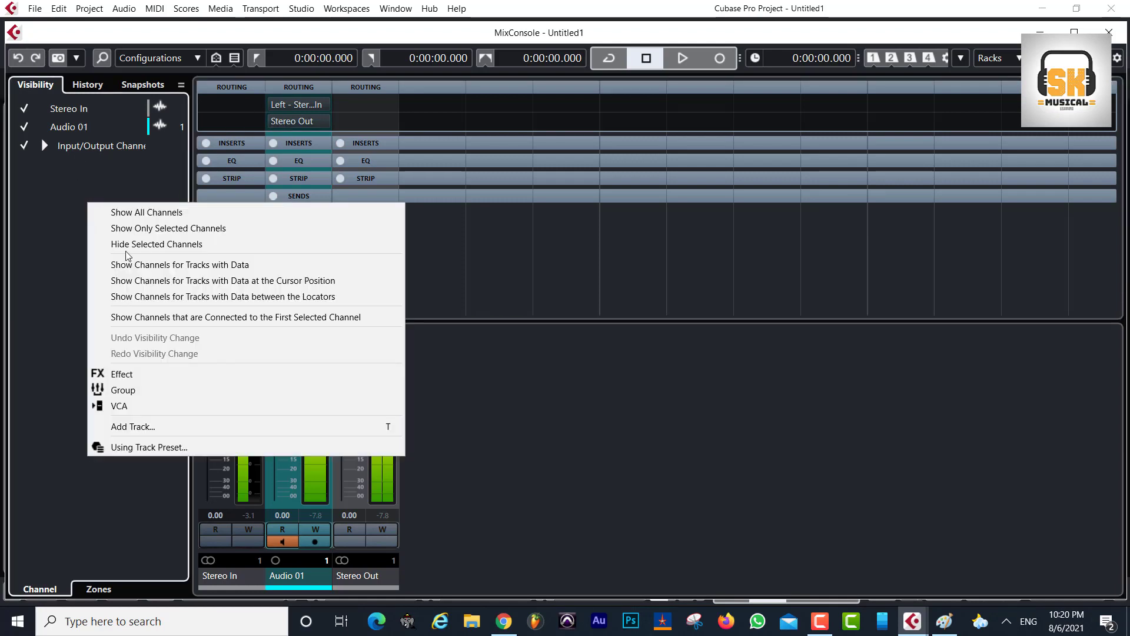
click(149, 217)
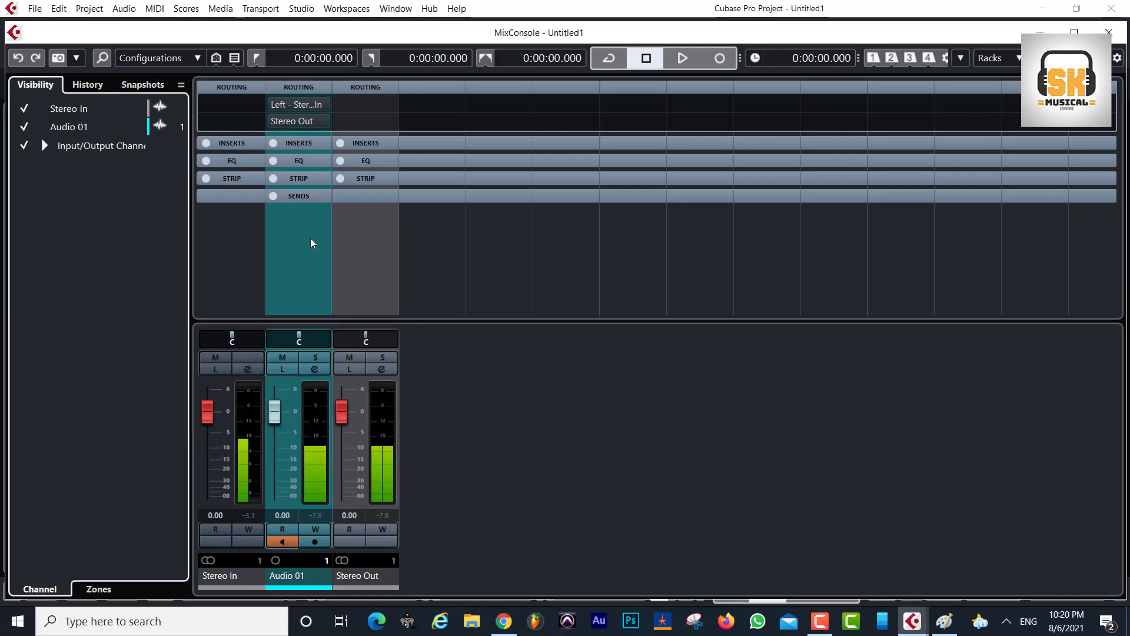
click(229, 253)
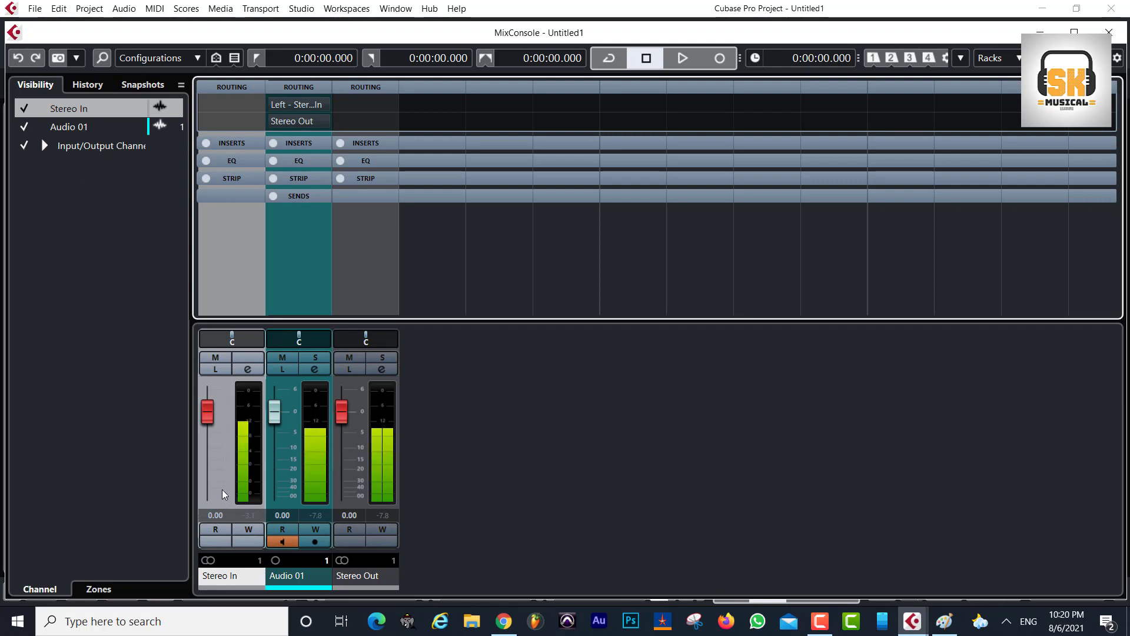
click(235, 89)
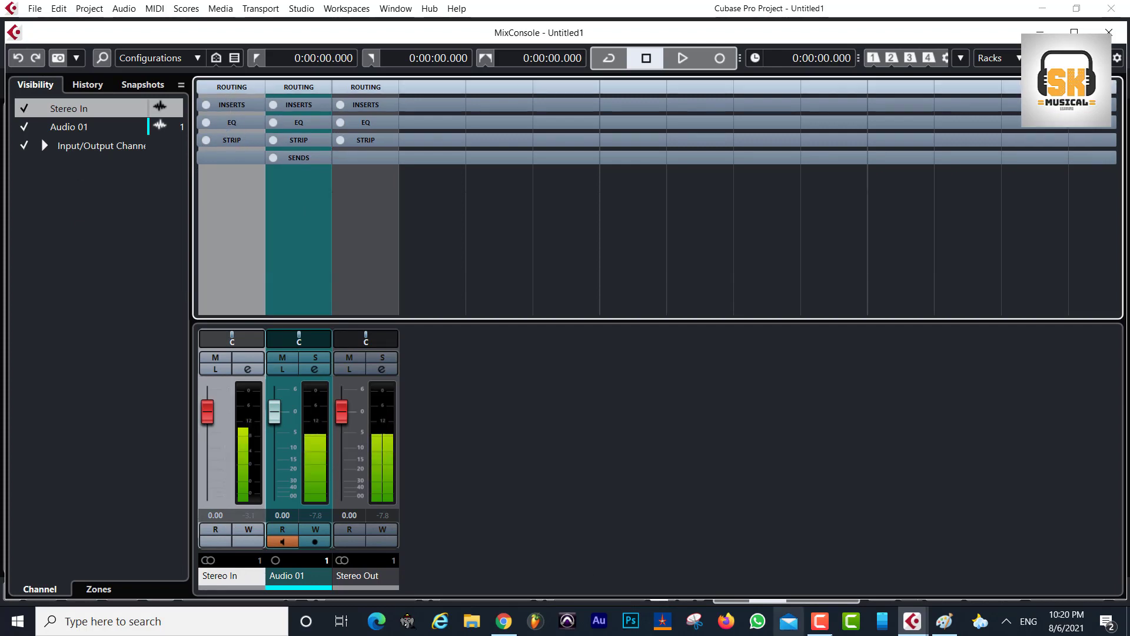
Step: Enable all racks in the MixConsole and expand the Pre (Filters/Gain/Phase) rack
click(823, 622)
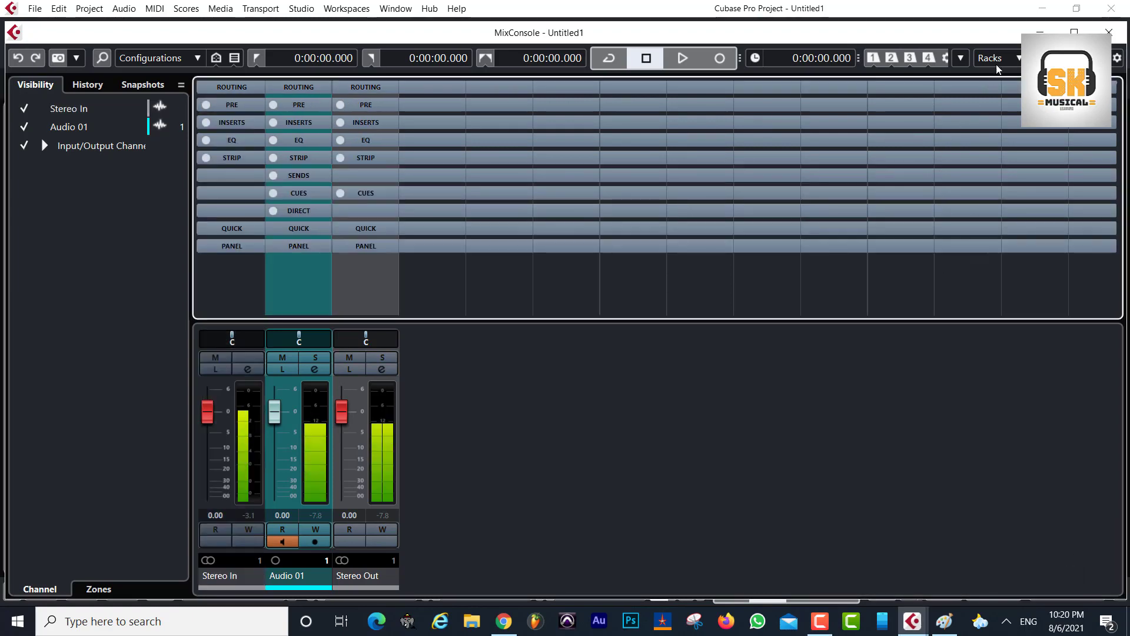
click(999, 59)
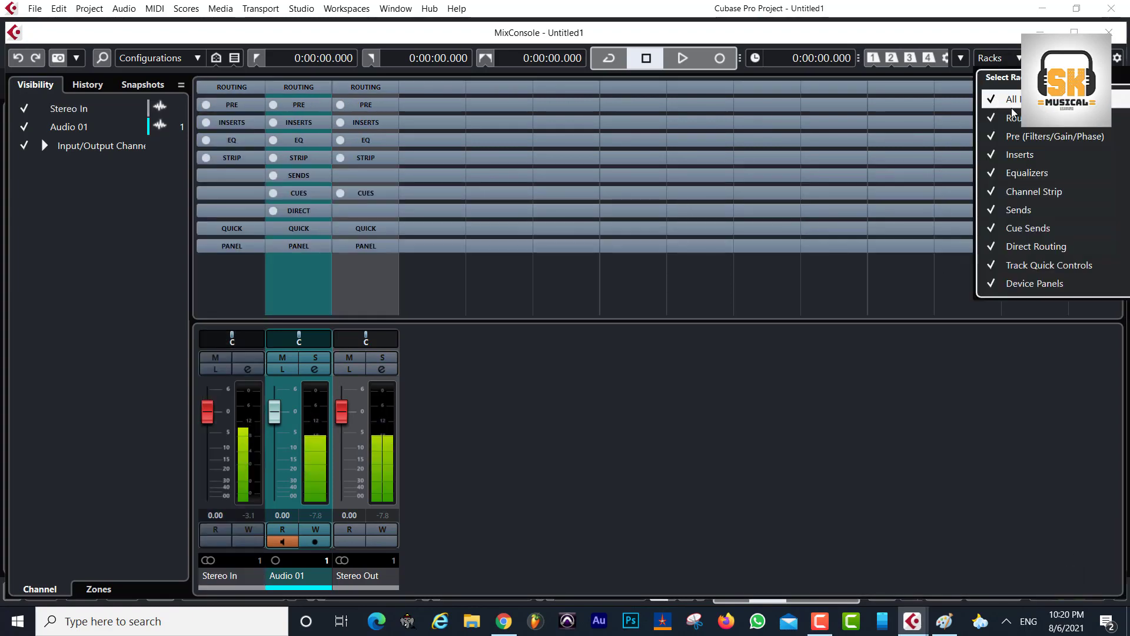
click(222, 107)
click(245, 105)
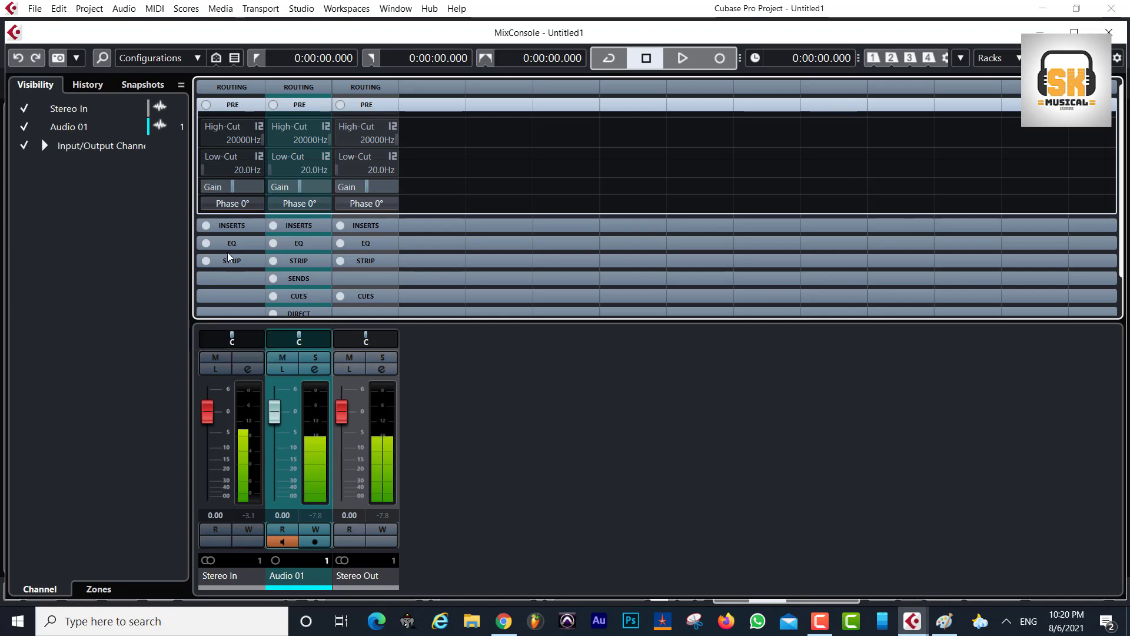
Step: Try a pre gain of about 8.9 dB on Stereo In, restoring it to 0 dB and clearing the channel's clip indicator
drag(234, 186, 243, 186)
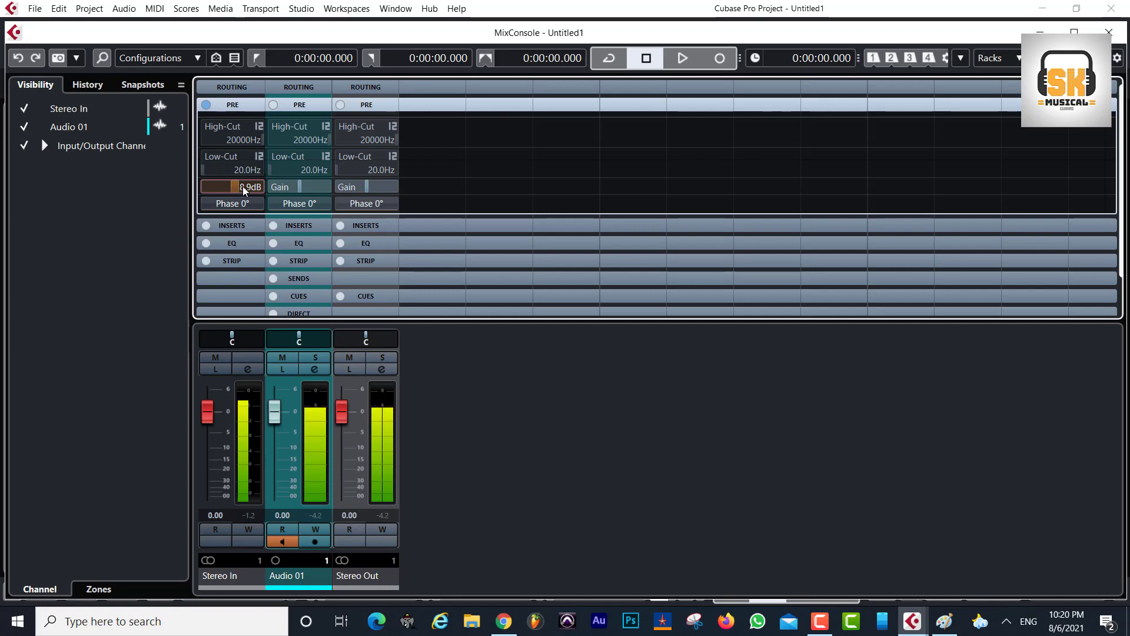
drag(241, 186, 235, 186)
ctrl+click(236, 186)
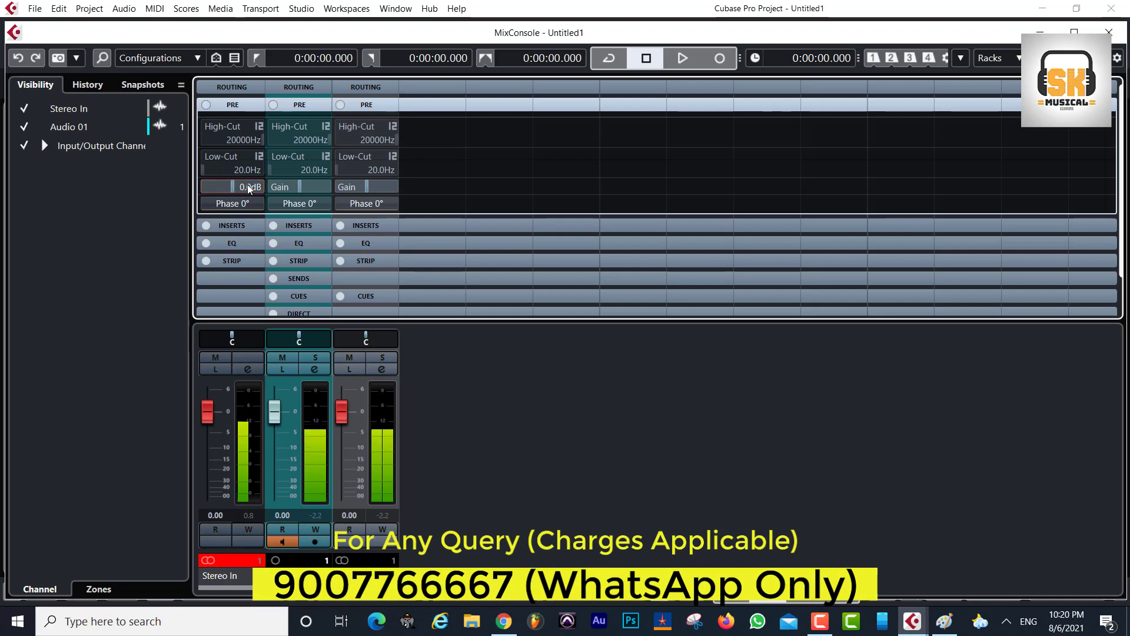
double_click(249, 189)
key(BackSpace)
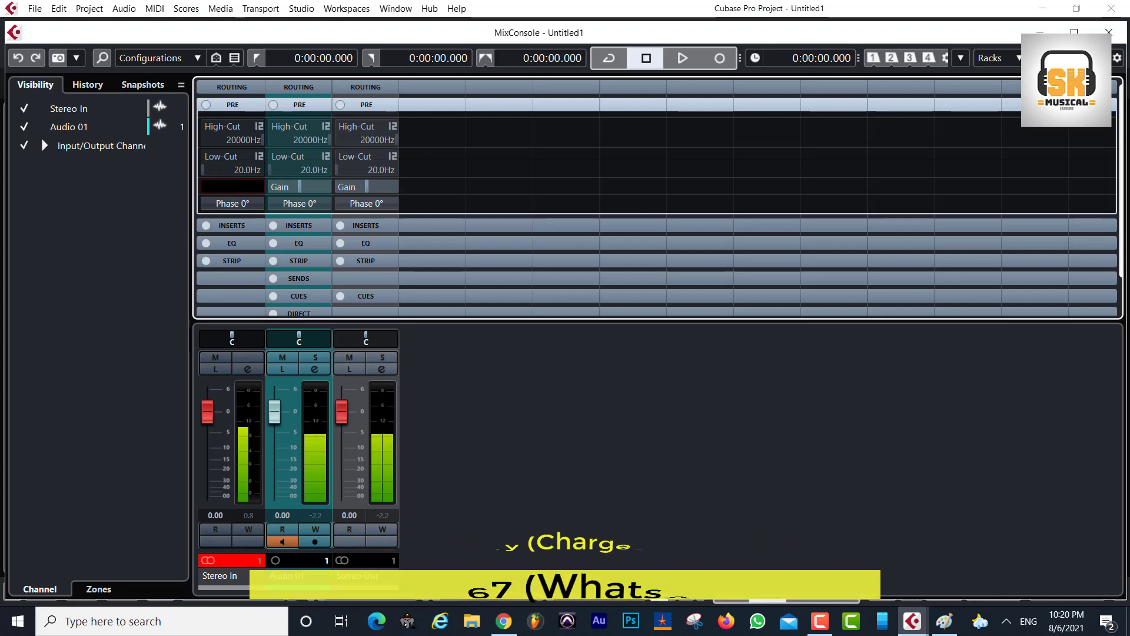
key(Return)
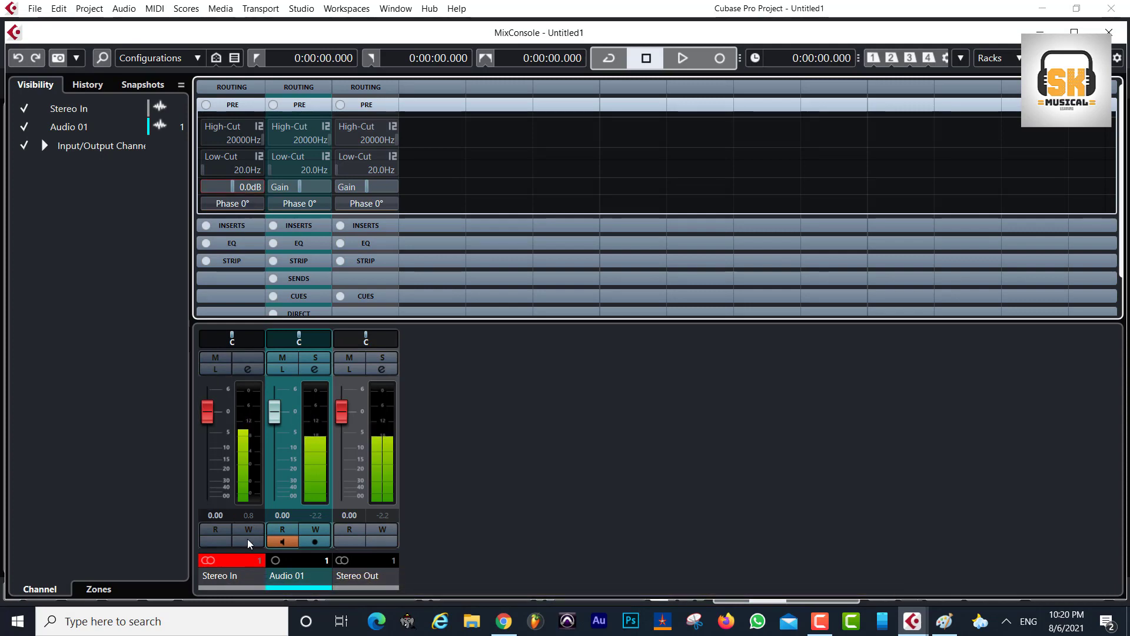
click(232, 558)
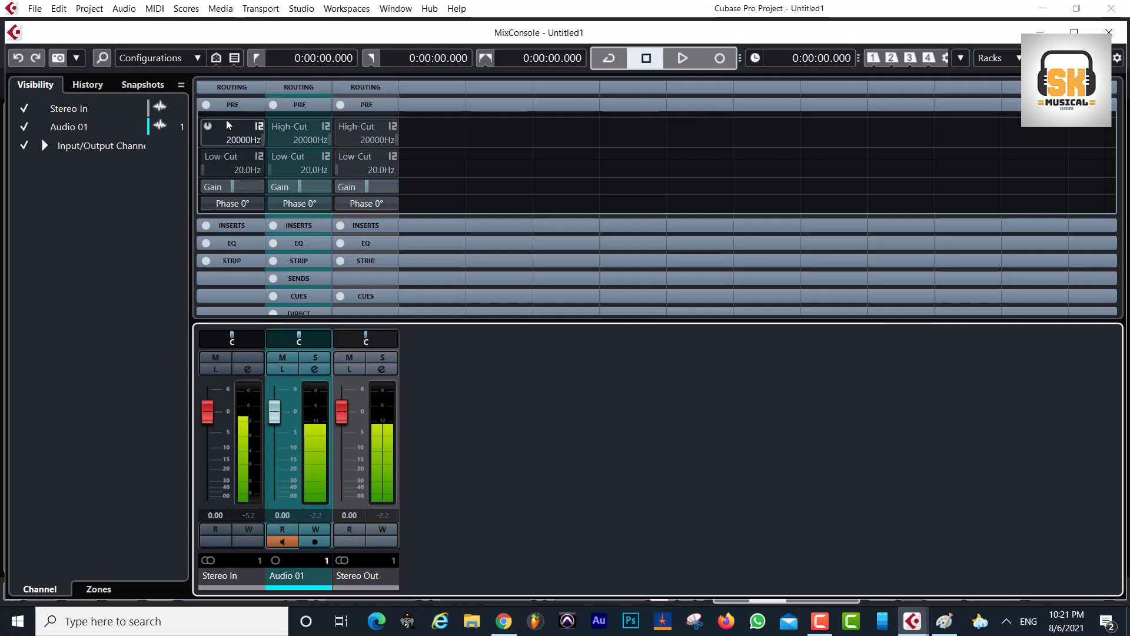
Step: Collapse the Pre rack and close the MixConsole to return to the Audio 01 track in the project window
click(254, 104)
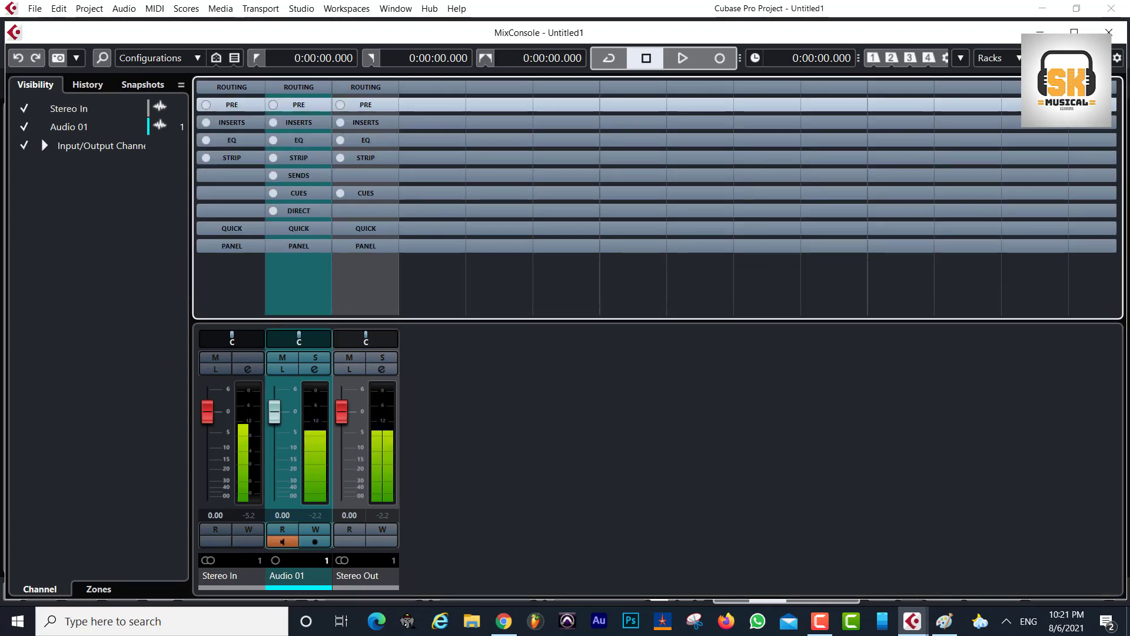
click(1109, 32)
click(268, 205)
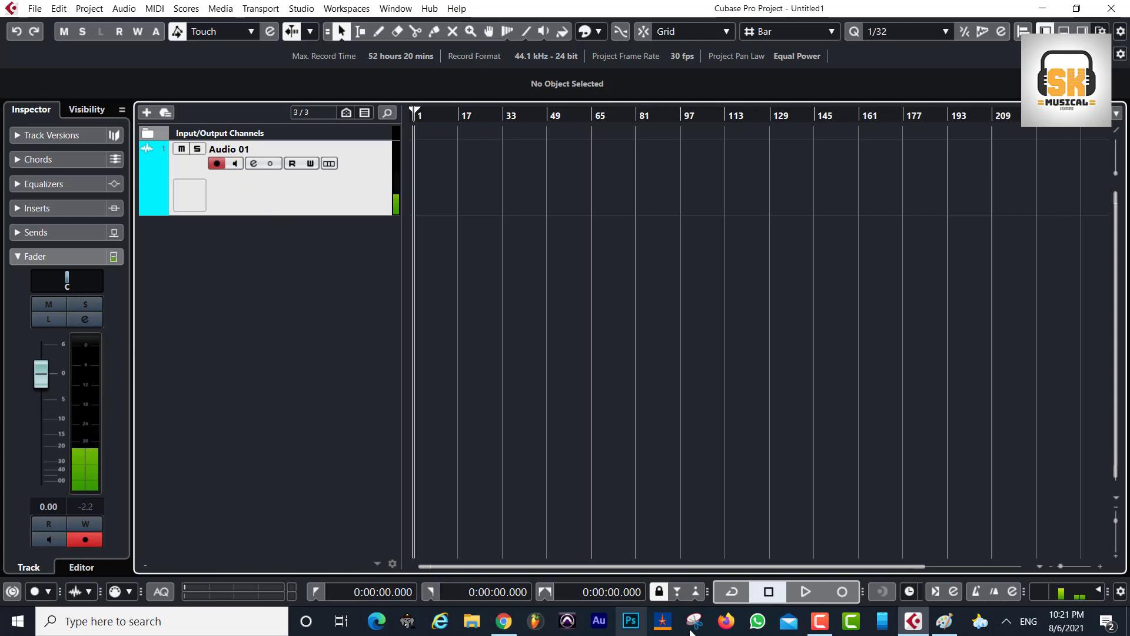
Step: Switch to Paint and add an arrow above the interface's second top knob and a large box containing a small circle
click(945, 622)
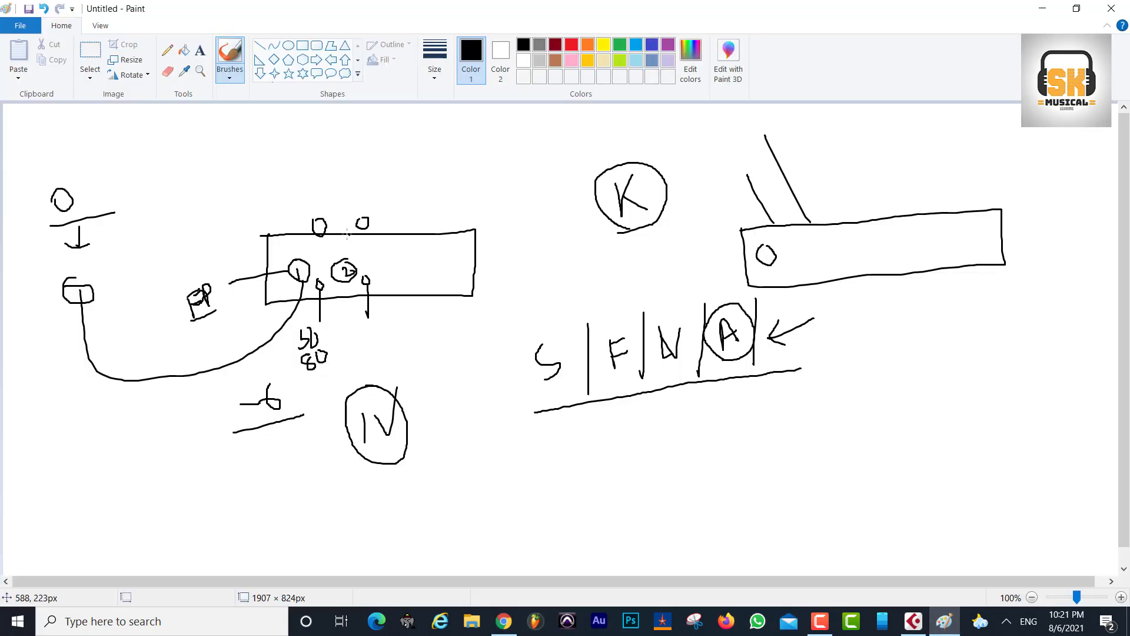
mouse_move(353, 173)
mouse_down()
mouse_move(353, 210)
mouse_move(365, 200)
mouse_up()
mouse_move(660, 415)
mouse_down()
mouse_move(664, 435)
mouse_move(737, 512)
mouse_move(924, 508)
mouse_move(910, 390)
mouse_move(664, 408)
mouse_move(659, 419)
mouse_up()
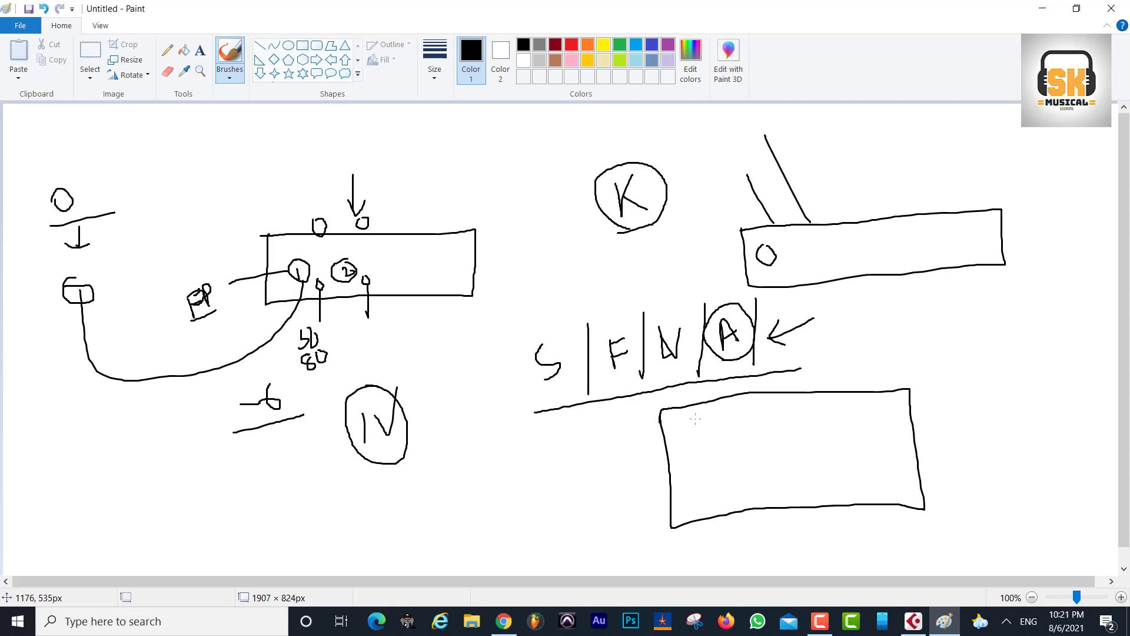
drag(707, 420, 704, 422)
click(913, 621)
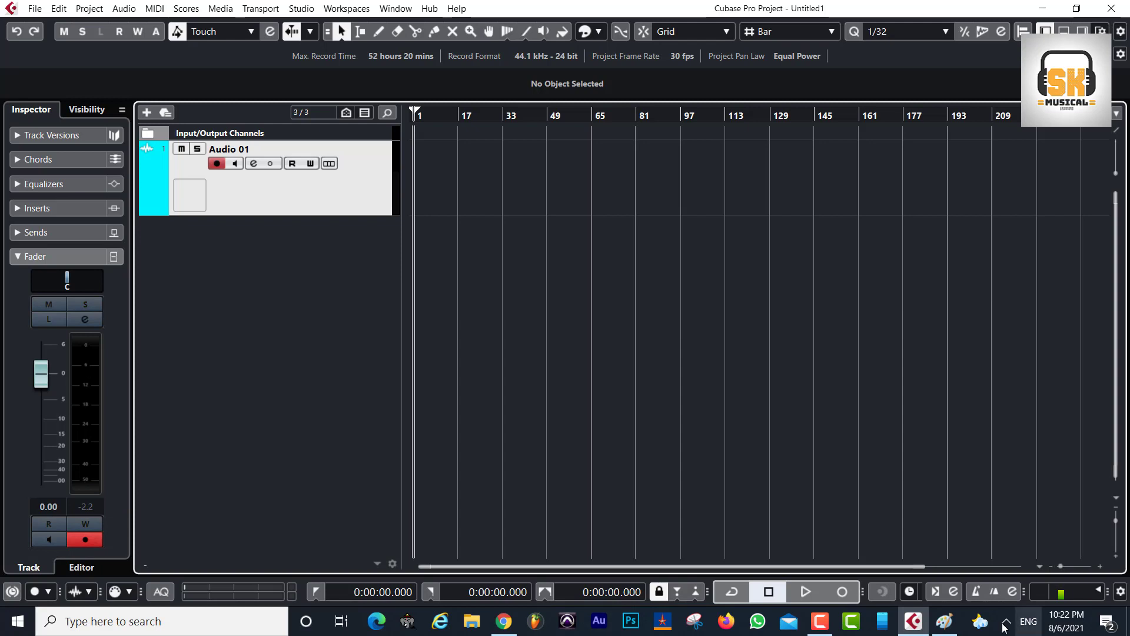
Step: Switch to Paint and erase the entire sketch from the canvas
click(944, 621)
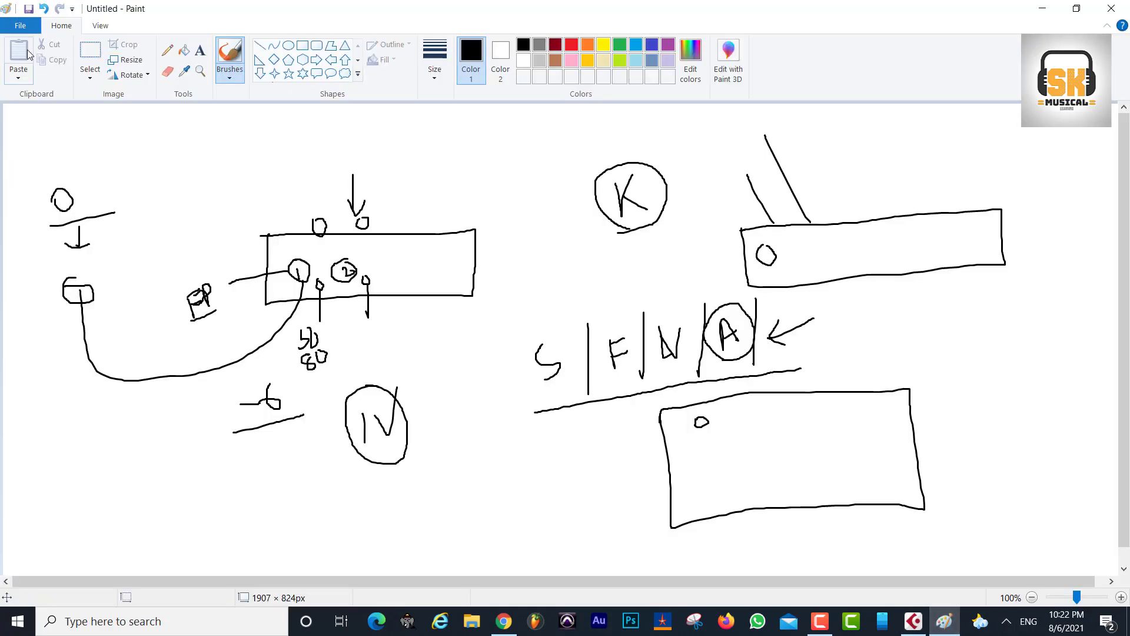
key(ctrl+a)
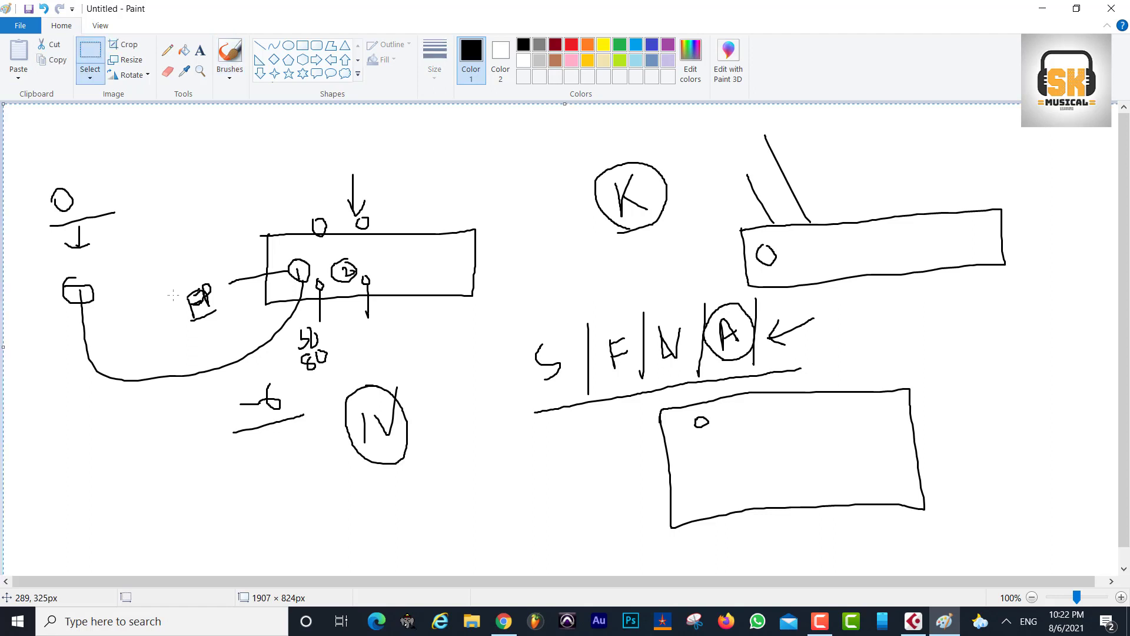
key(Delete)
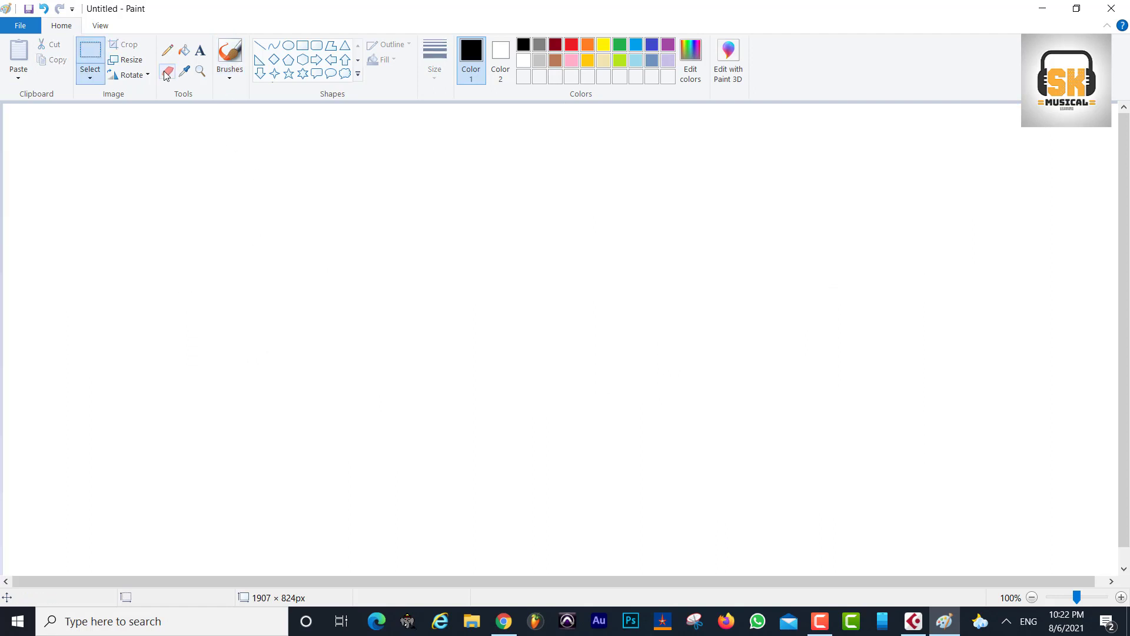
Step: Brush a small box and a larger box on the blank canvas, connected by two curved cable lines
click(230, 56)
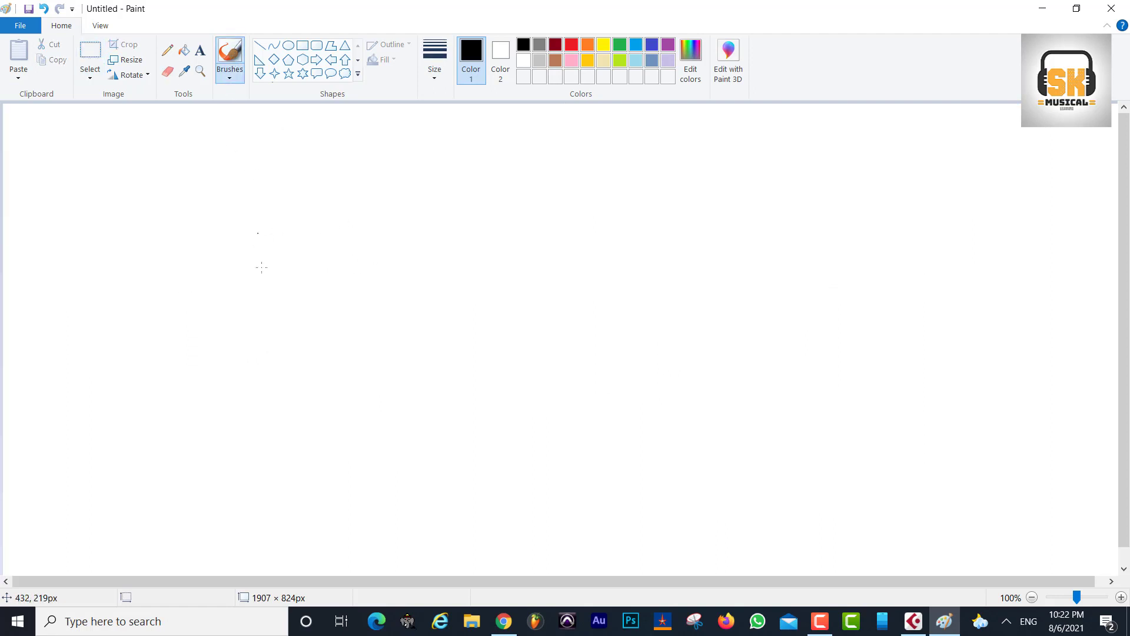
mouse_move(262, 267)
mouse_down()
mouse_move(391, 296)
mouse_move(354, 224)
mouse_move(254, 234)
mouse_up()
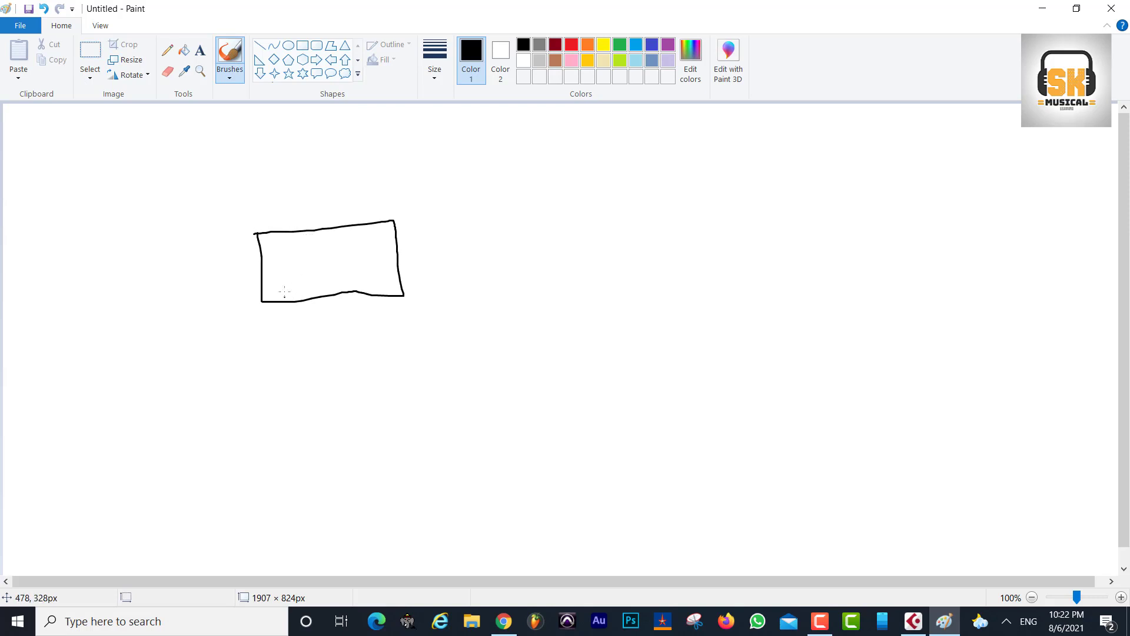
mouse_move(286, 271)
mouse_down()
mouse_move(291, 281)
mouse_move(615, 200)
mouse_move(700, 275)
mouse_move(795, 253)
mouse_move(899, 375)
mouse_up()
mouse_move(644, 286)
mouse_down()
mouse_move(789, 414)
mouse_move(926, 387)
mouse_up()
mouse_move(339, 271)
mouse_down()
mouse_move(442, 317)
mouse_move(749, 248)
mouse_up()
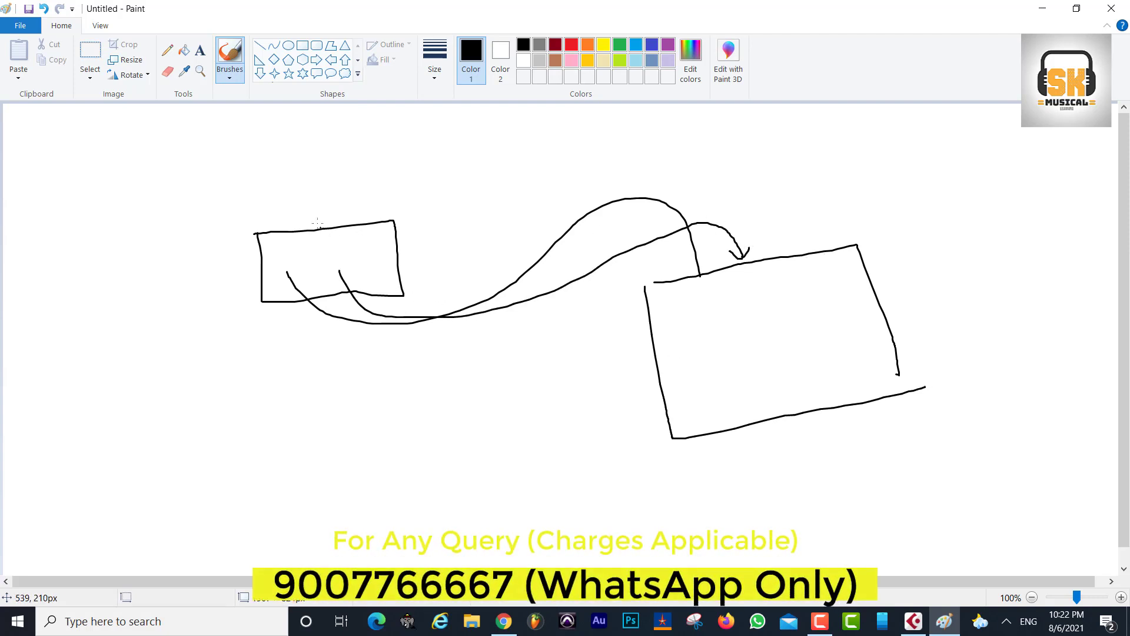
Step: Add more cable lines, a circle in each box and an upward arrow beside the small box, and return to Cubase
mouse_move(310, 221)
mouse_down()
mouse_move(535, 148)
mouse_move(801, 229)
mouse_move(805, 242)
mouse_move(408, 190)
mouse_move(734, 191)
mouse_move(793, 257)
mouse_move(945, 132)
mouse_move(1037, 118)
mouse_up()
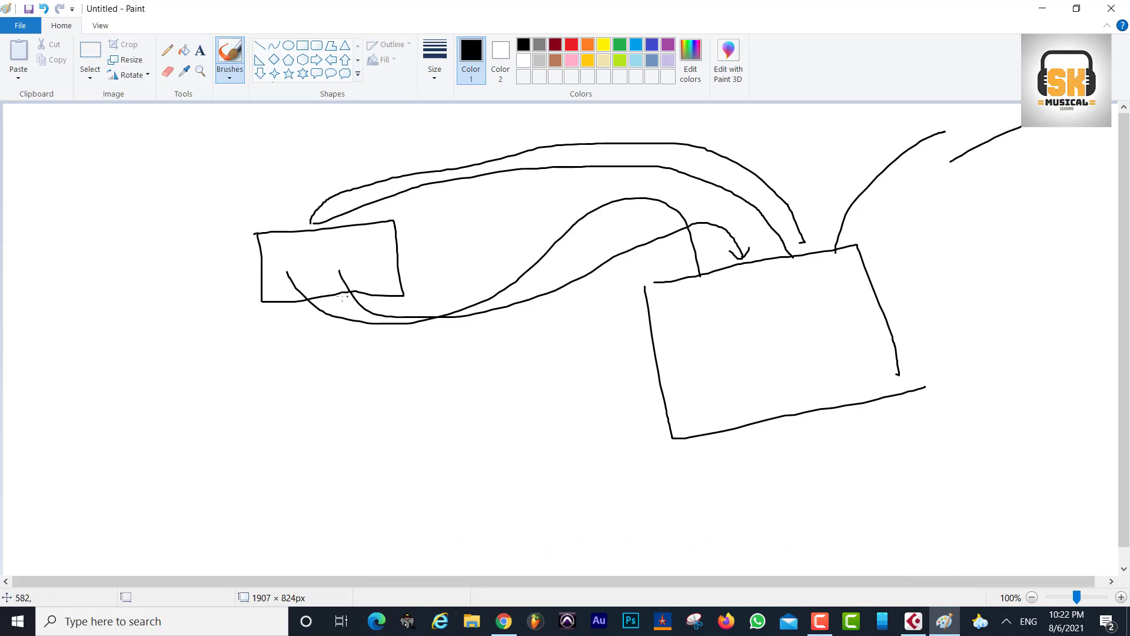
mouse_move(279, 268)
mouse_down()
mouse_move(295, 287)
mouse_move(310, 272)
mouse_move(297, 243)
mouse_up()
mouse_move(705, 389)
mouse_down()
mouse_move(699, 403)
mouse_move(715, 393)
mouse_move(707, 415)
mouse_move(703, 327)
mouse_move(672, 283)
mouse_move(562, 318)
mouse_move(301, 340)
mouse_move(259, 290)
mouse_move(224, 174)
mouse_move(195, 196)
mouse_move(249, 170)
mouse_up()
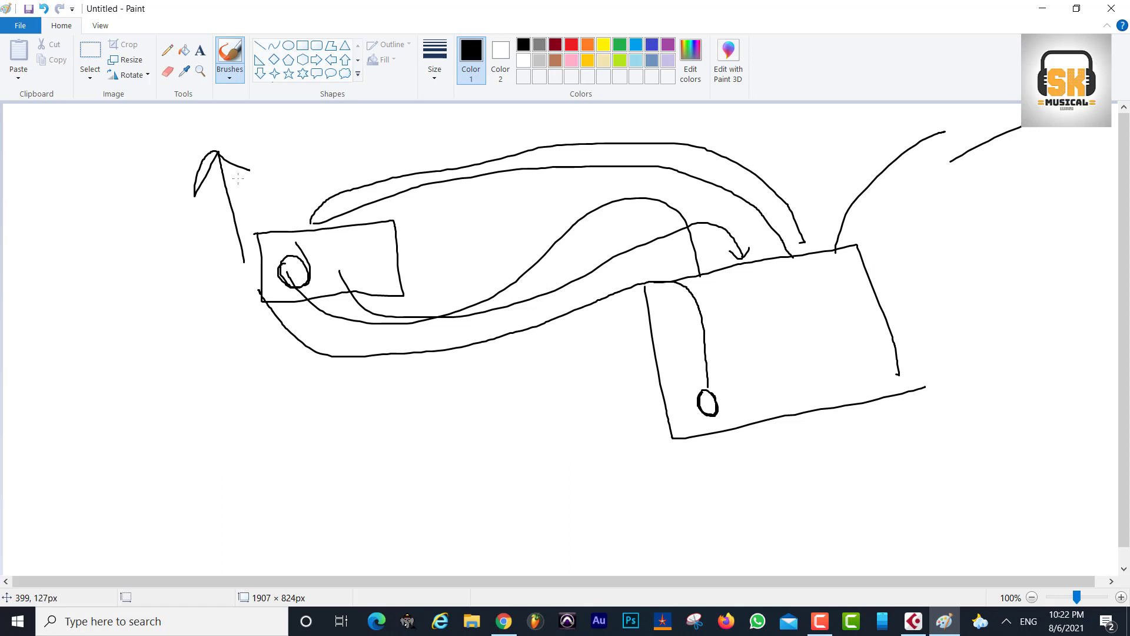
click(1043, 8)
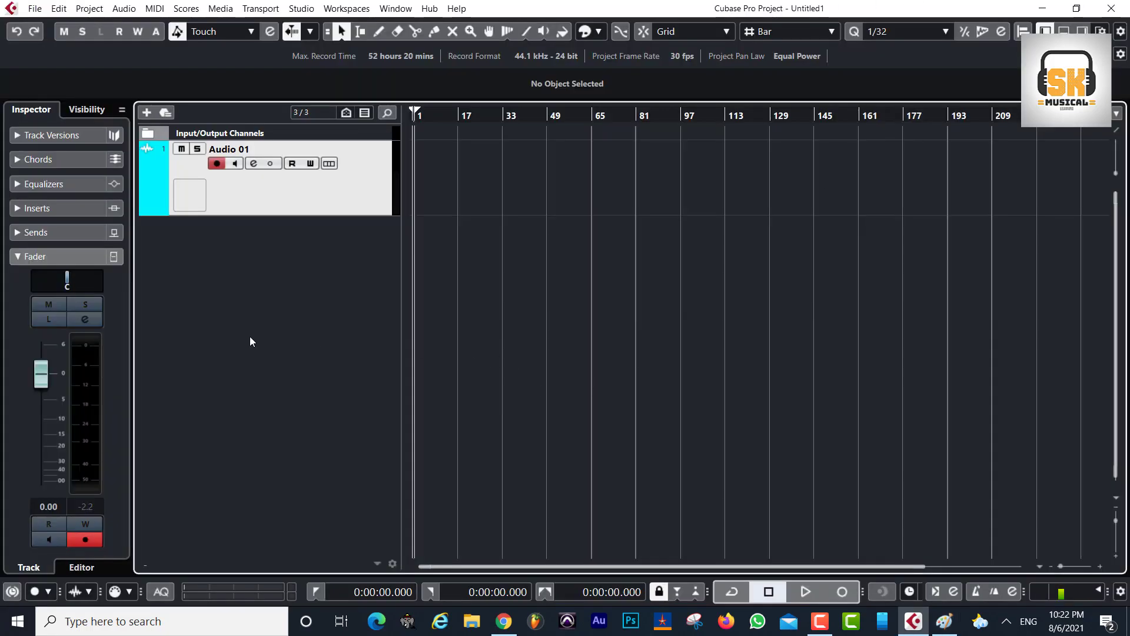